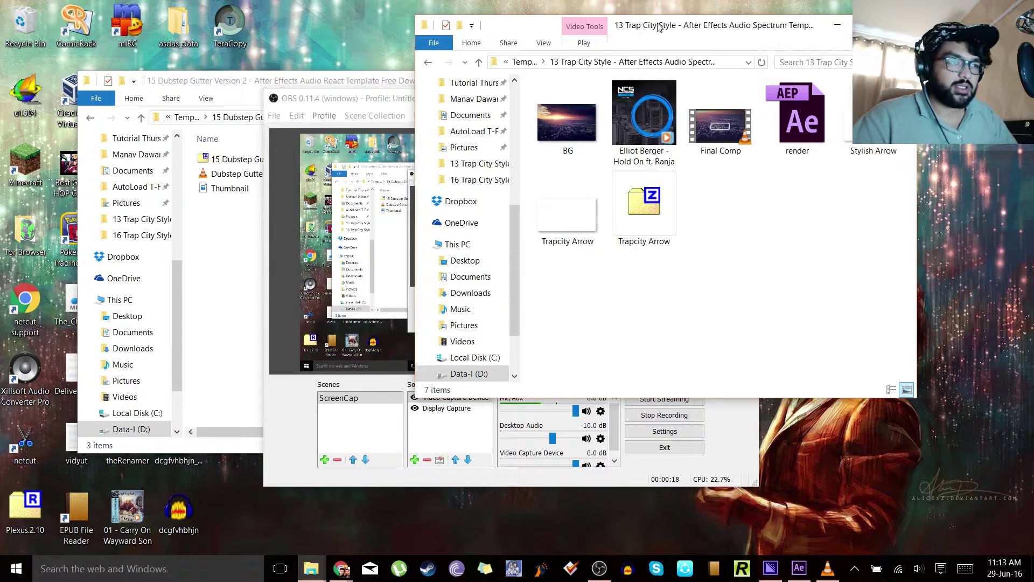
- Close the unrelated movie and open the Final Comp video full screen, positioned at 00:30
double_click(730, 135)
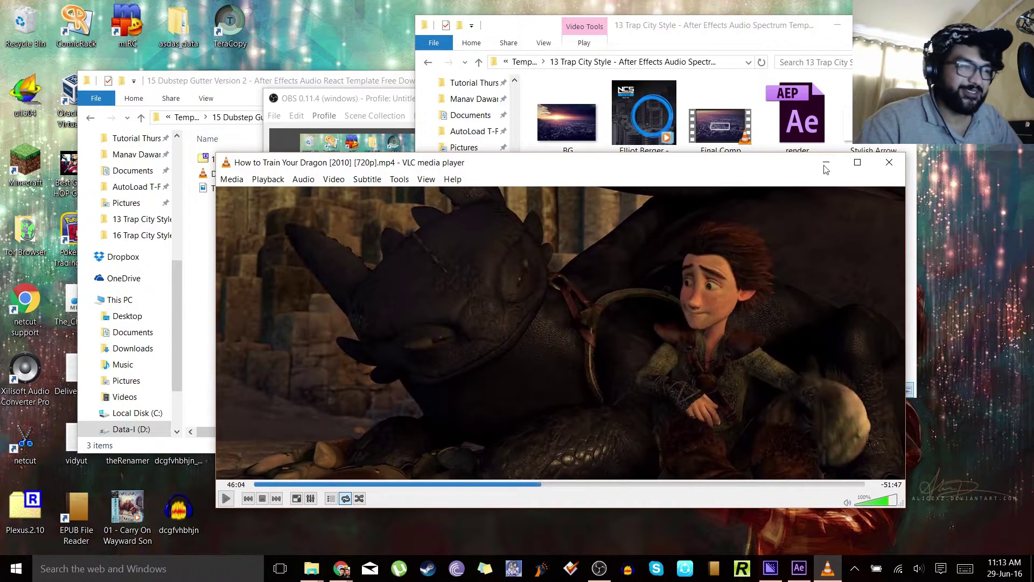
click(894, 164)
double_click(720, 121)
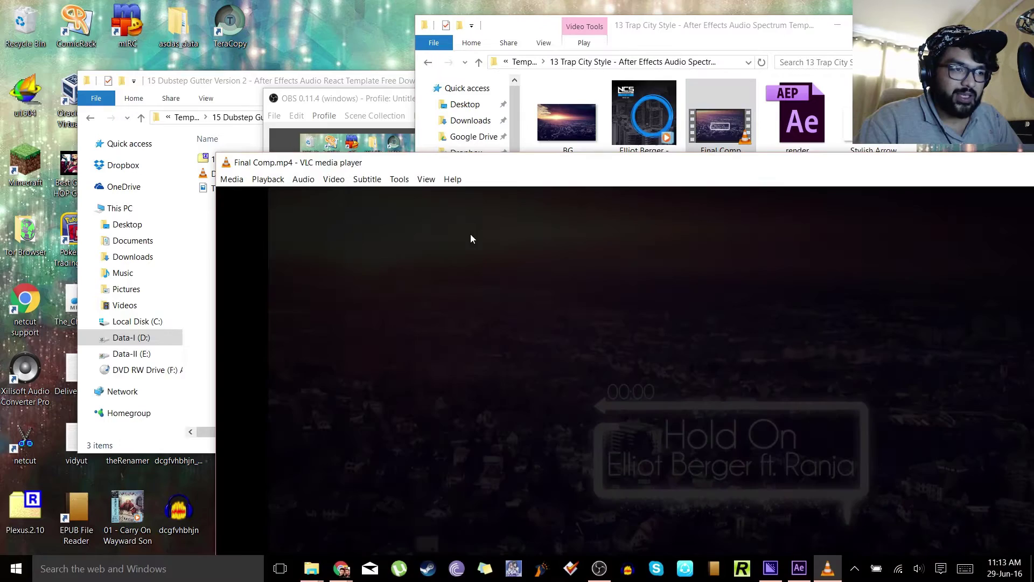
double_click(499, 237)
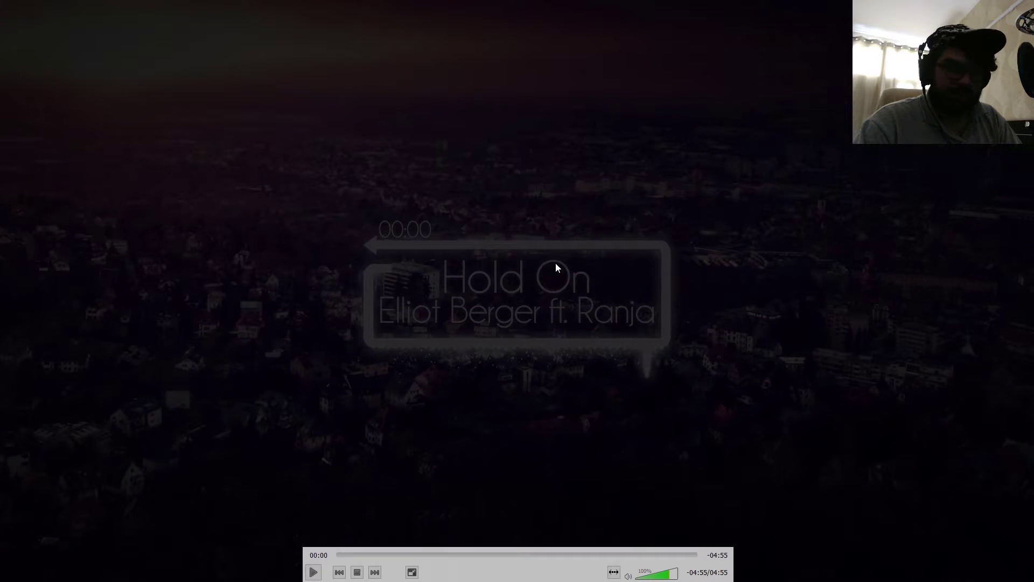
click(373, 555)
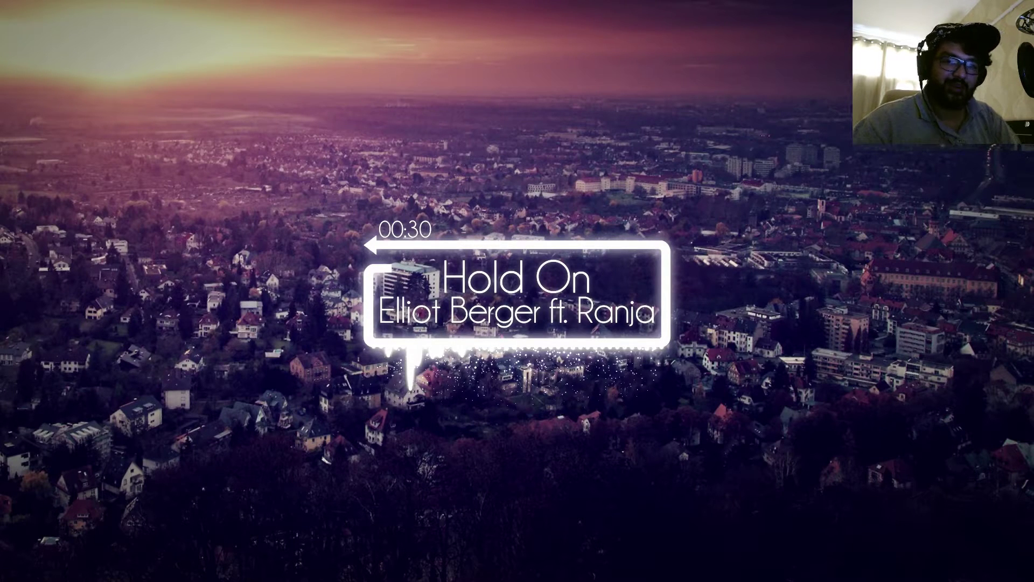
- Lower the playback volume to 40% and resume the Final Comp video
mouse_move(435, 486)
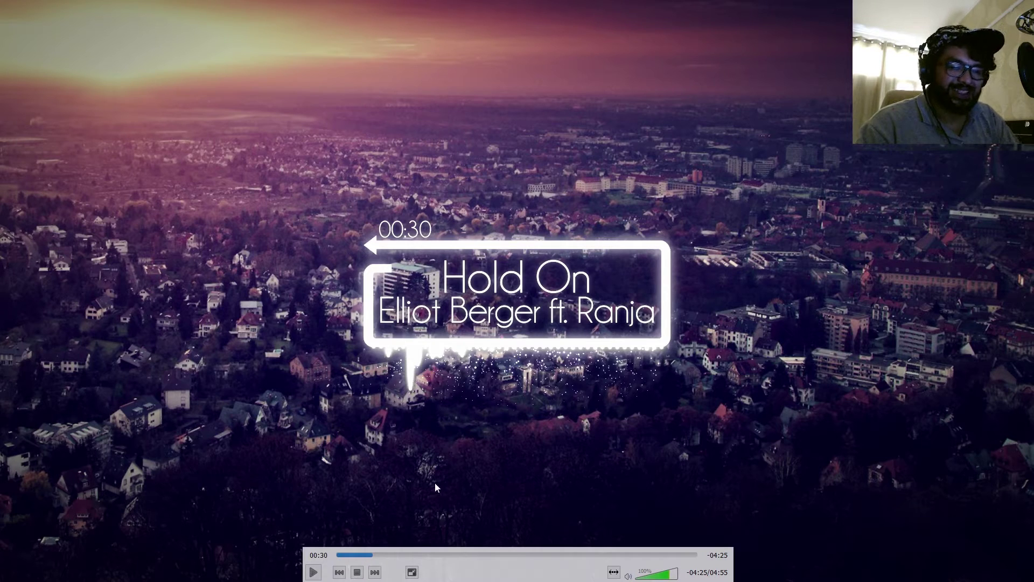
scroll(668, 575, down, 10)
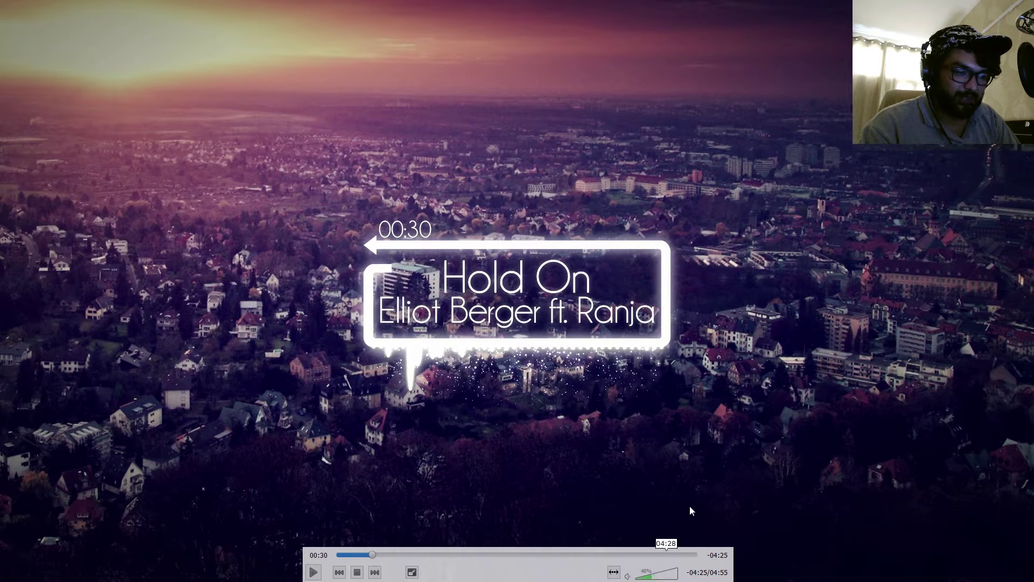
scroll(691, 506, down, 3)
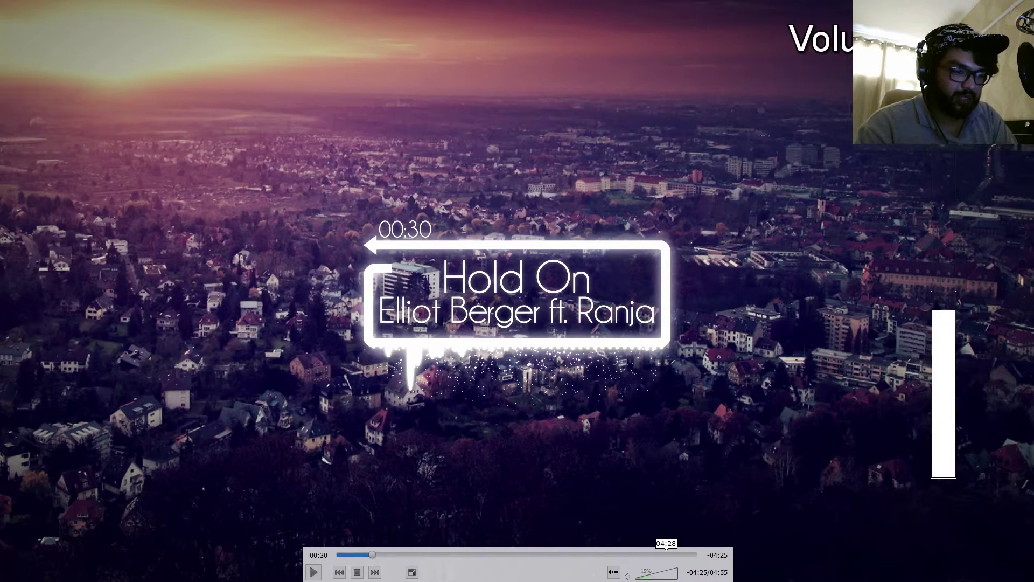
scroll(666, 555, down, 8)
scroll(666, 555, up, 7)
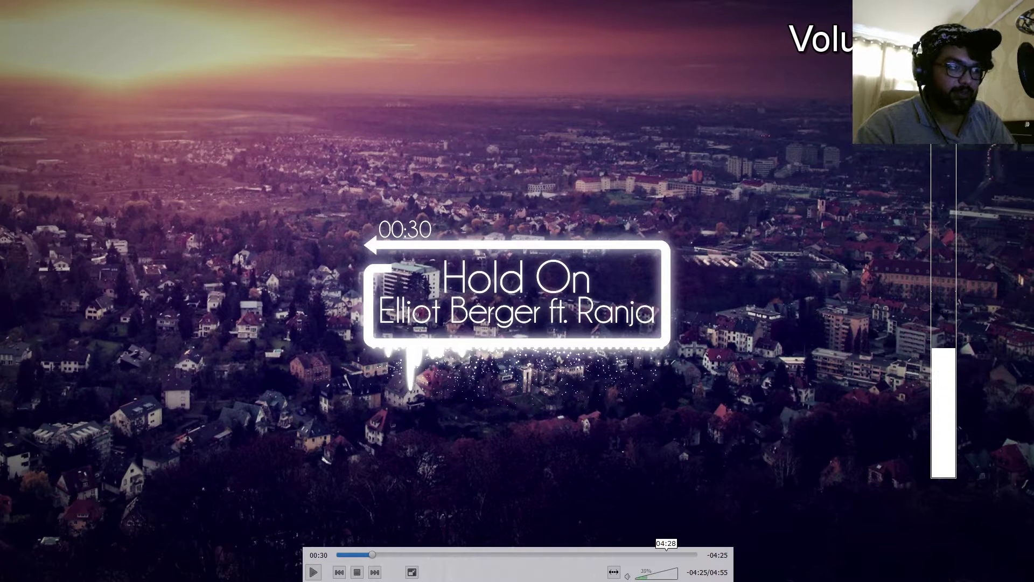
scroll(689, 506, up, 2)
scroll(689, 506, down, 1)
key(space)
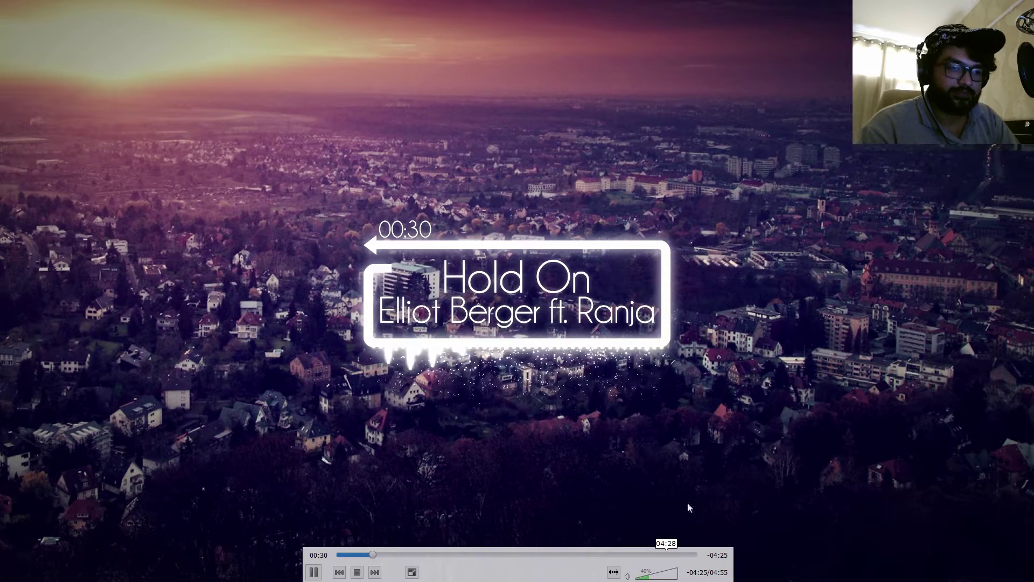
- Watch the Final Comp video from about 00:50 at 50% volume, then close it
click(394, 554)
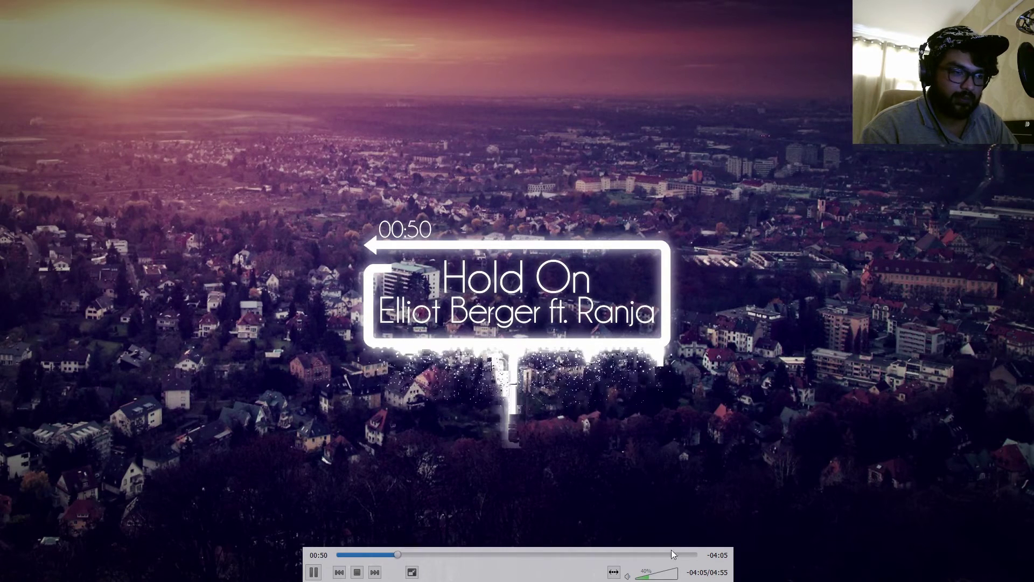
scroll(706, 409, up, 3)
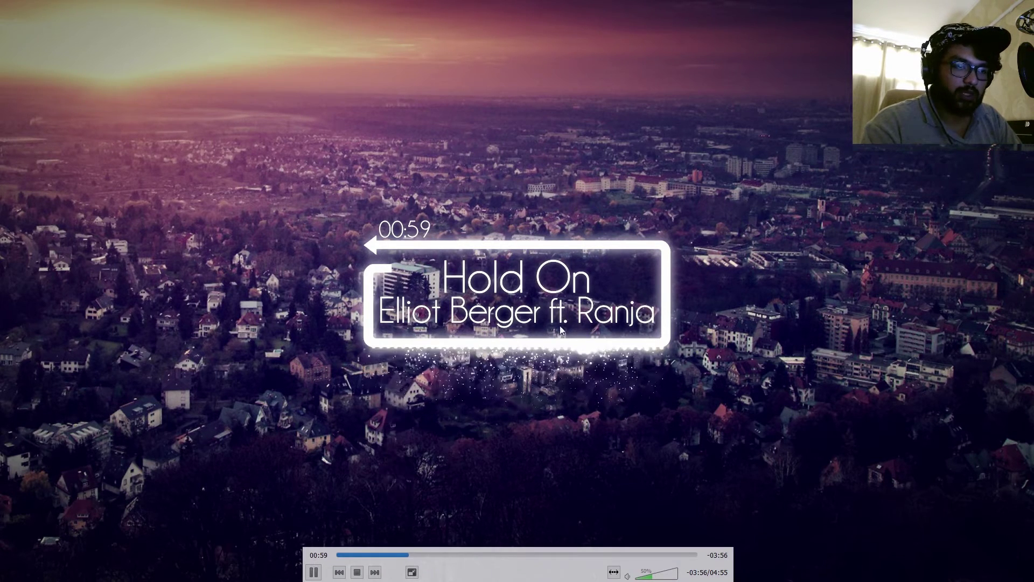
key(space)
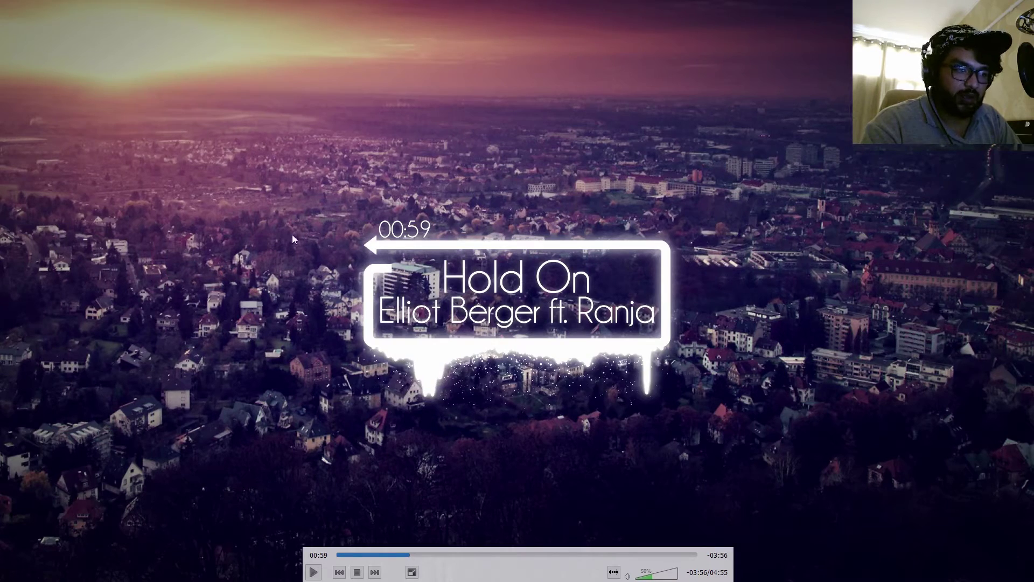
key(alt+F4)
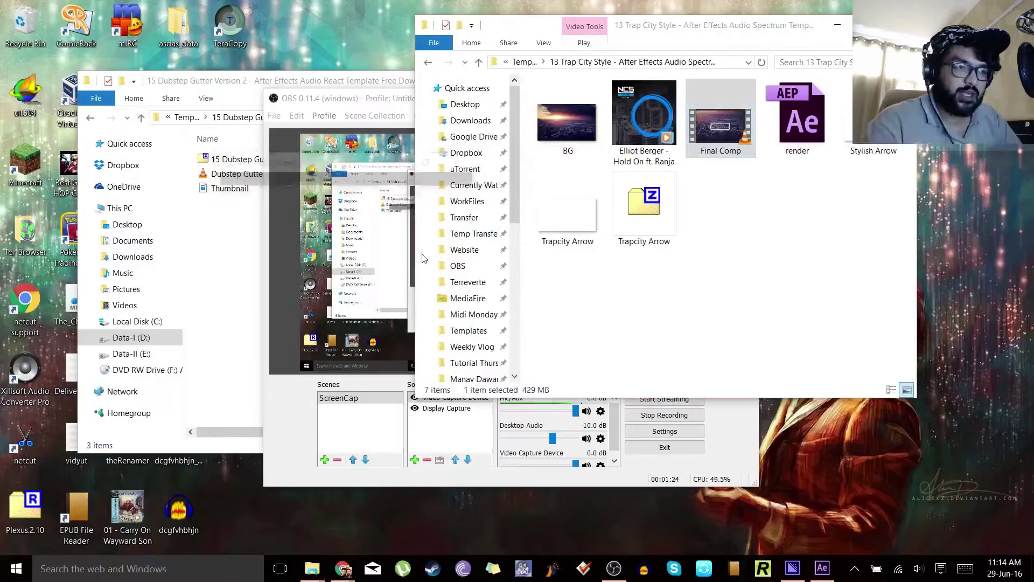
- Switch to the Chrome window with the Proximity Style template video on YouTube and briefly play it
click(343, 568)
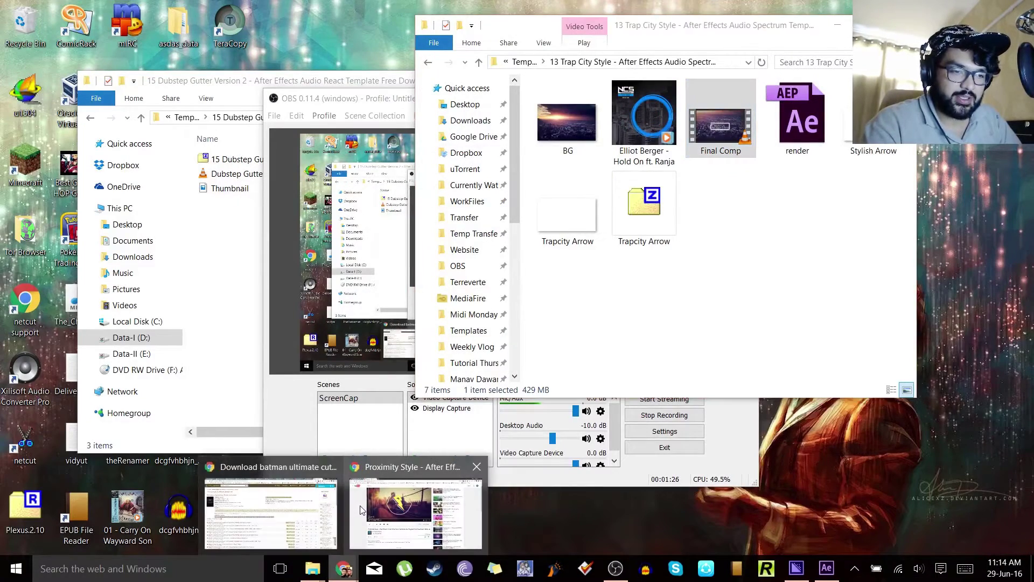
click(399, 514)
scroll(113, 297, down, 2)
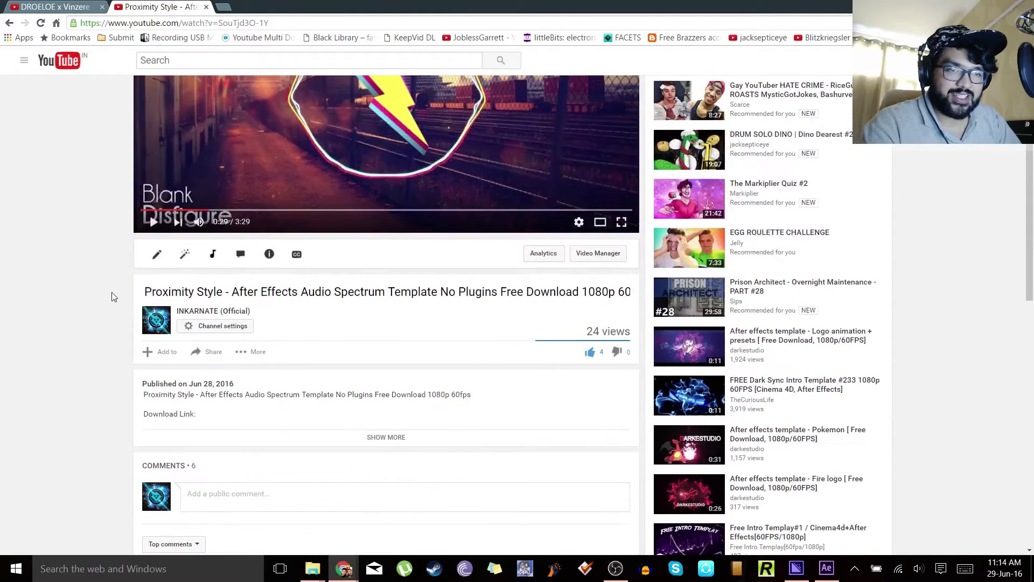
scroll(389, 281, up, 3)
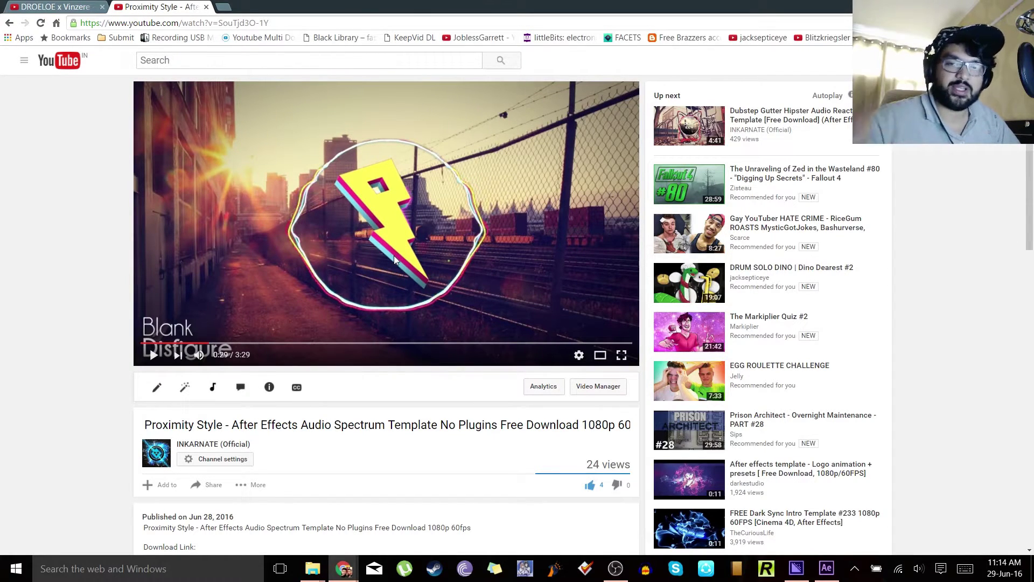
scroll(368, 311, down, 2)
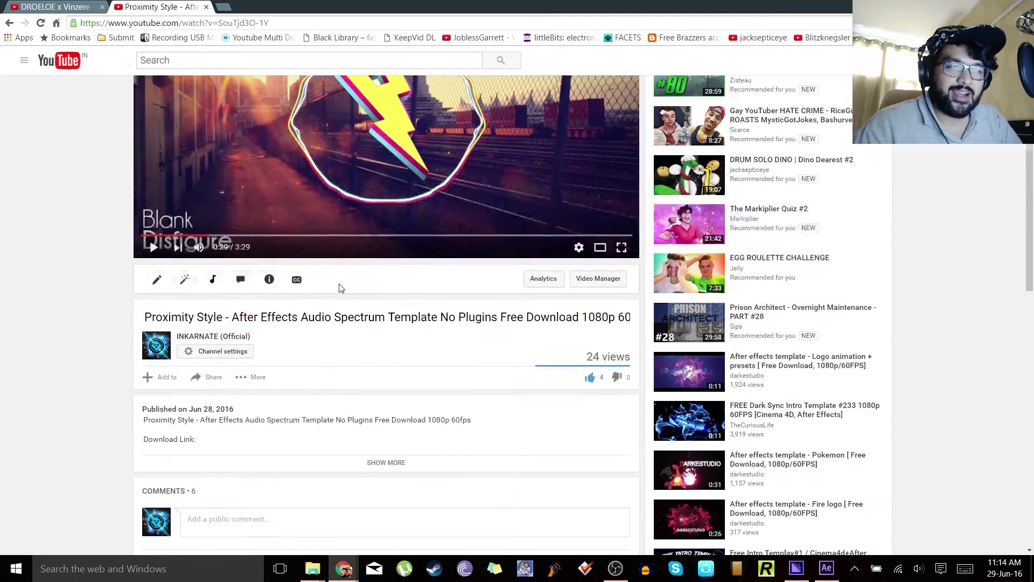
scroll(263, 143, up, 2)
click(307, 264)
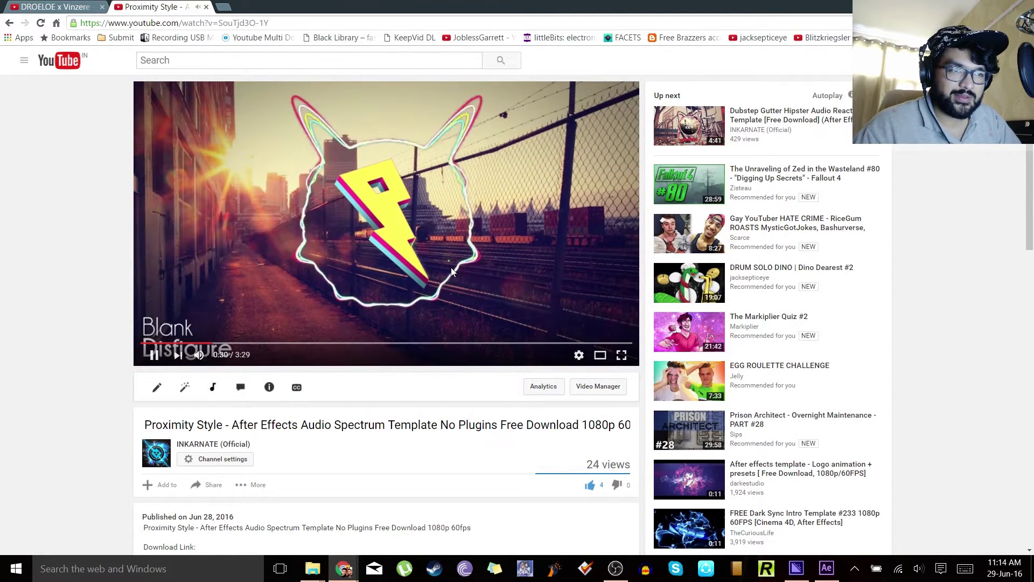
click(528, 268)
- Expand the replies to the comment comparing the template with Proximity's own spectrum
scroll(484, 291, down, 4)
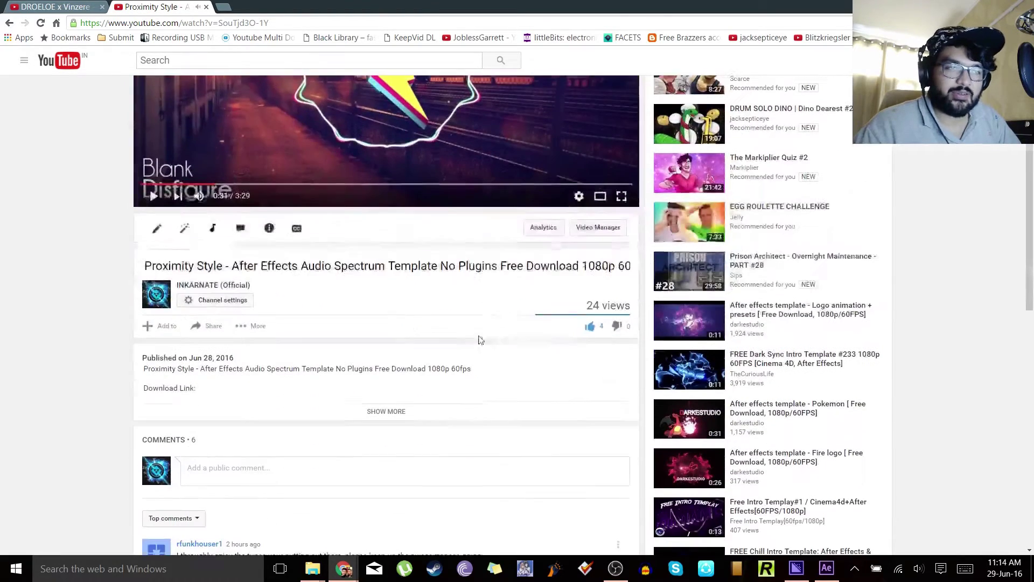
scroll(414, 300, down, 7)
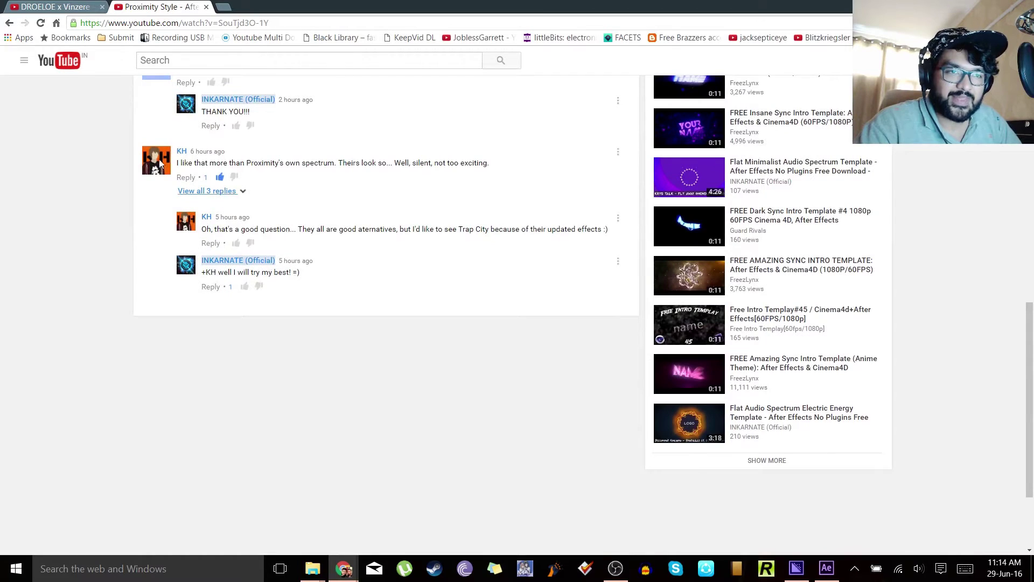
click(214, 192)
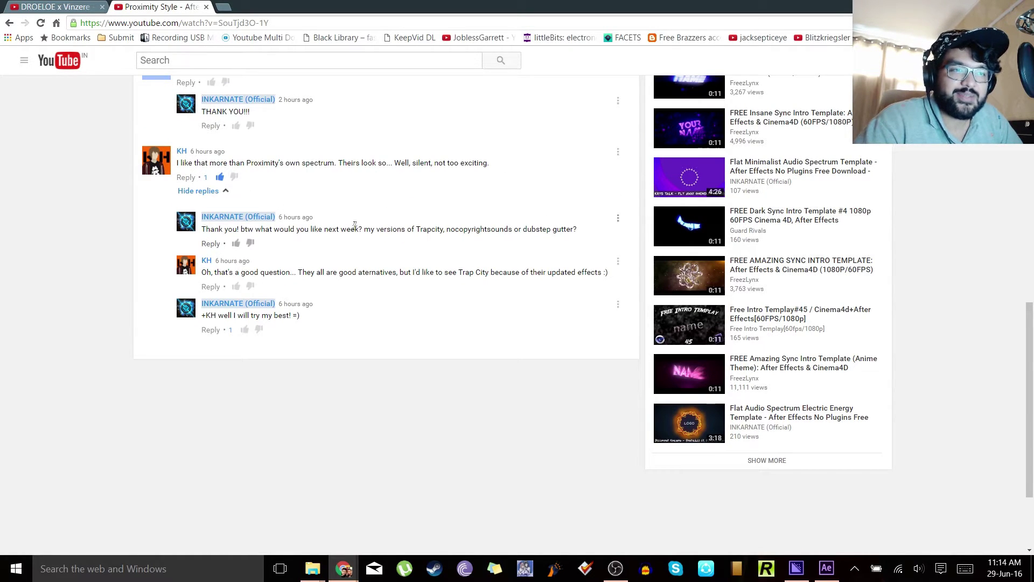
- Examine the replies, highlighting the mentions of Trapcity, dubstep gutter and updated effects
double_click(438, 228)
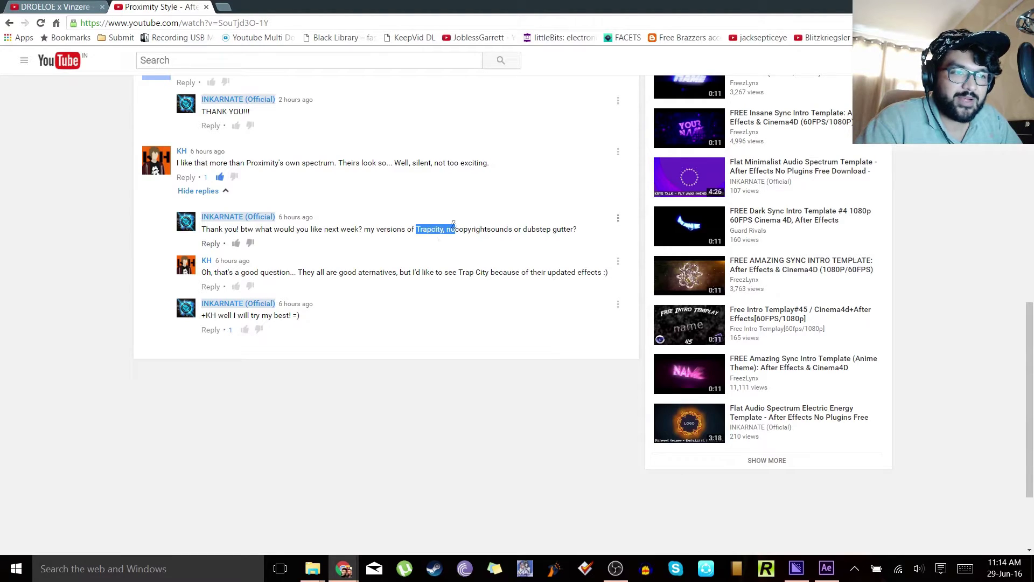
click(482, 224)
drag(521, 227, 579, 229)
click(533, 272)
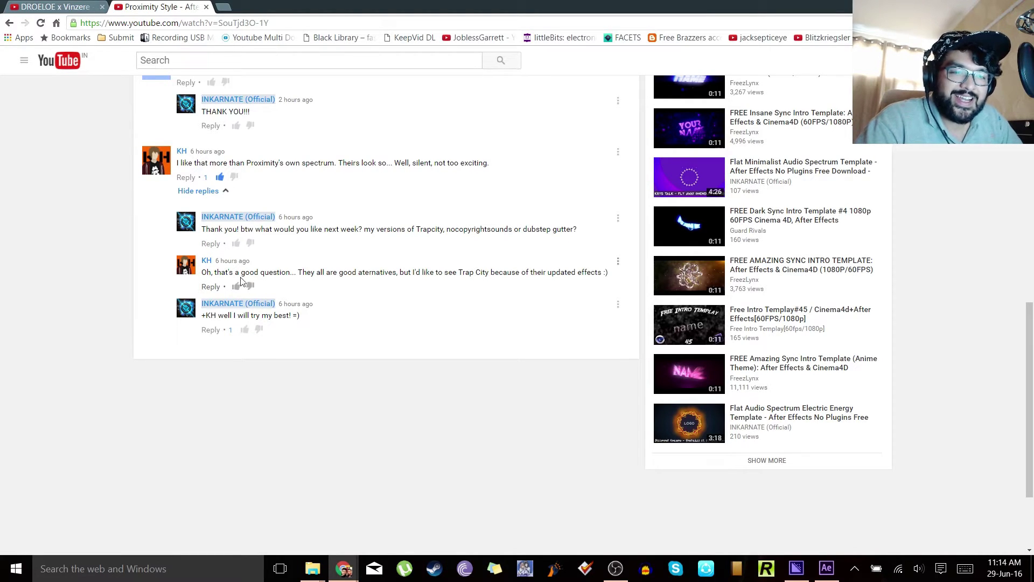
drag(460, 271, 481, 272)
drag(544, 272, 601, 272)
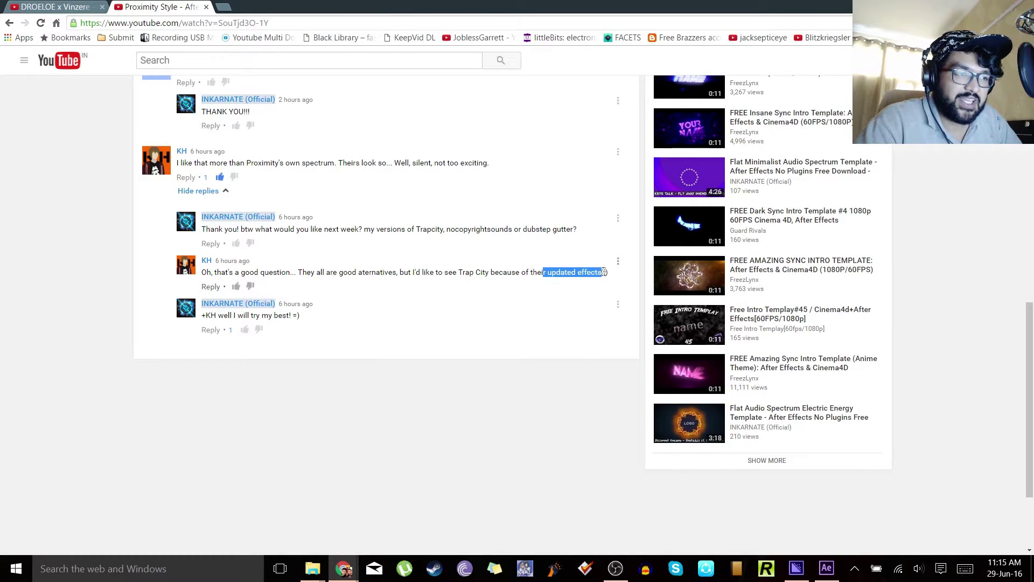
click(544, 336)
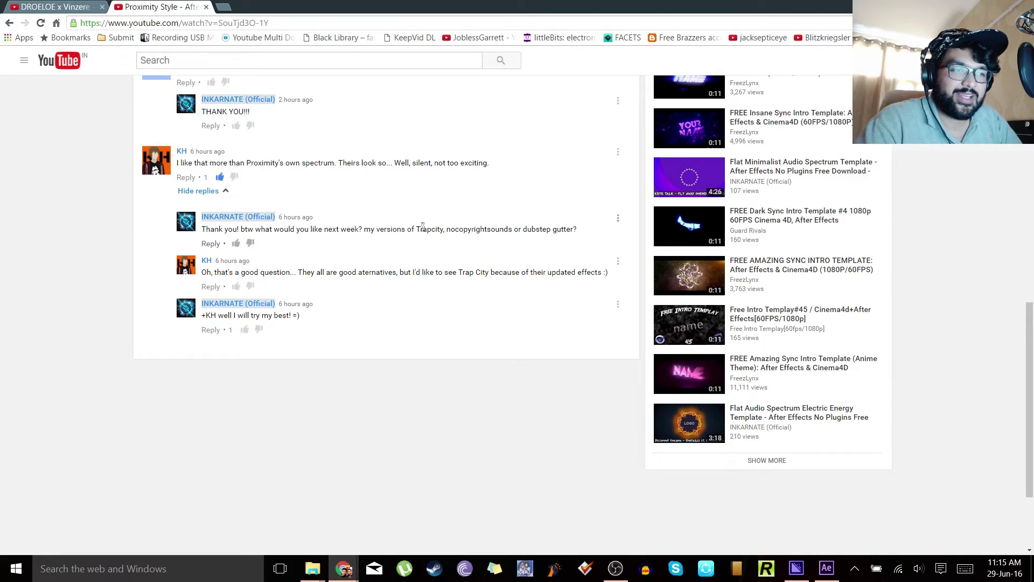
drag(415, 229, 459, 230)
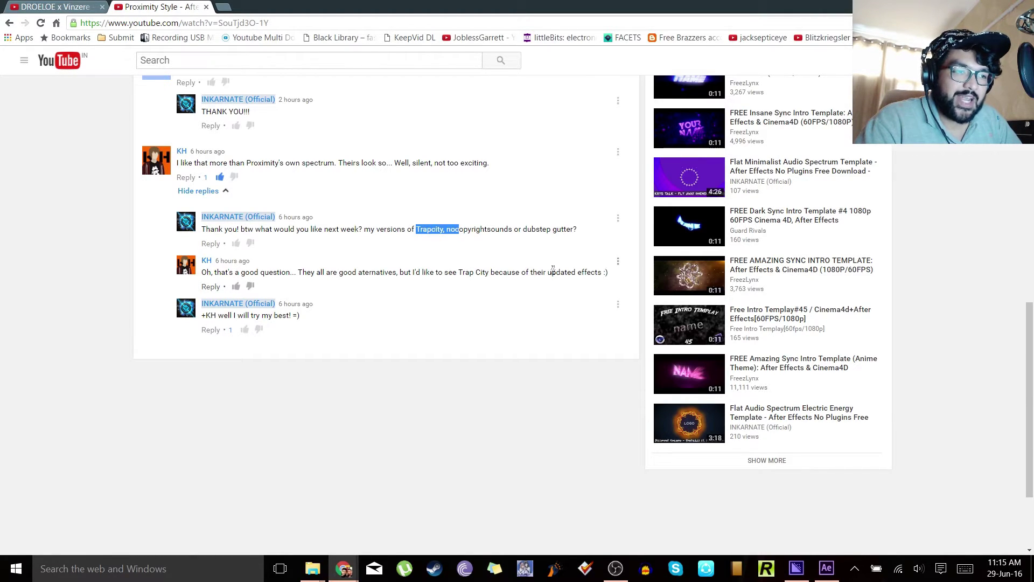
drag(553, 272, 595, 273)
click(528, 286)
- Go to the DROELOE x Vinzere - Nothing Wrong video and briefly play it to view Trap City's spectrum style
key(ctrl+Tab)
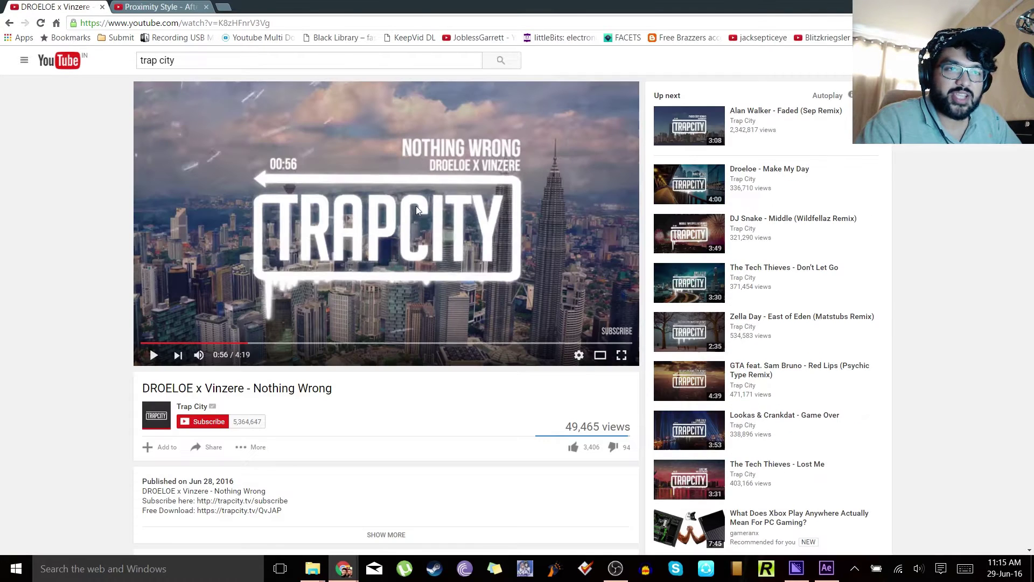
click(409, 257)
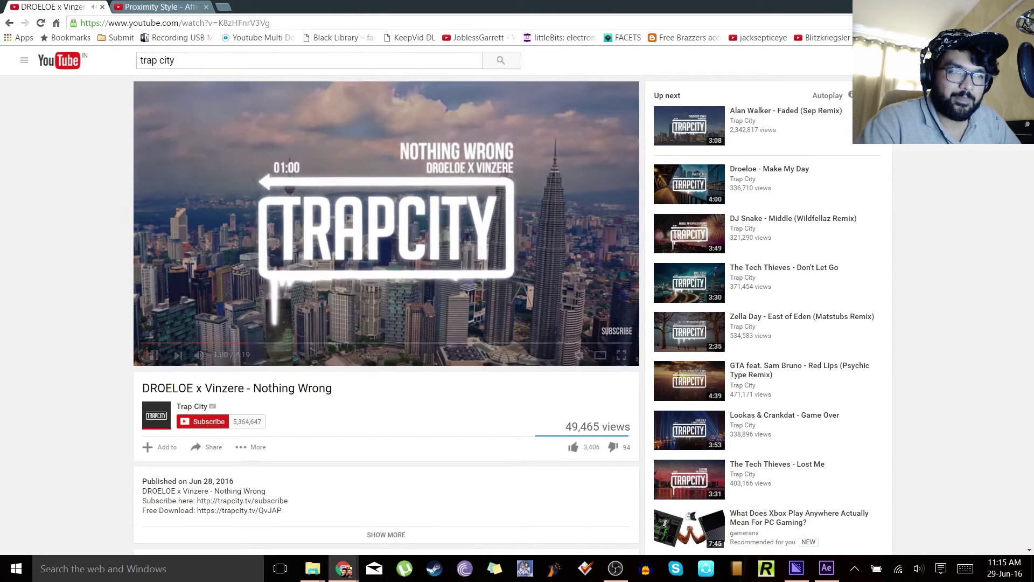
click(212, 223)
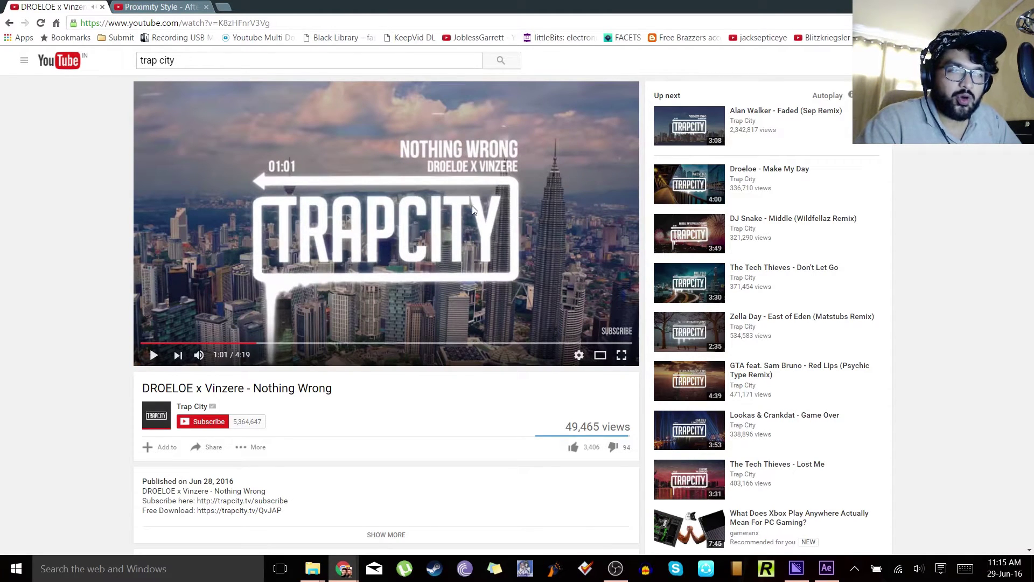
- Return to the Proximity Style video and look over its page and comments
click(177, 7)
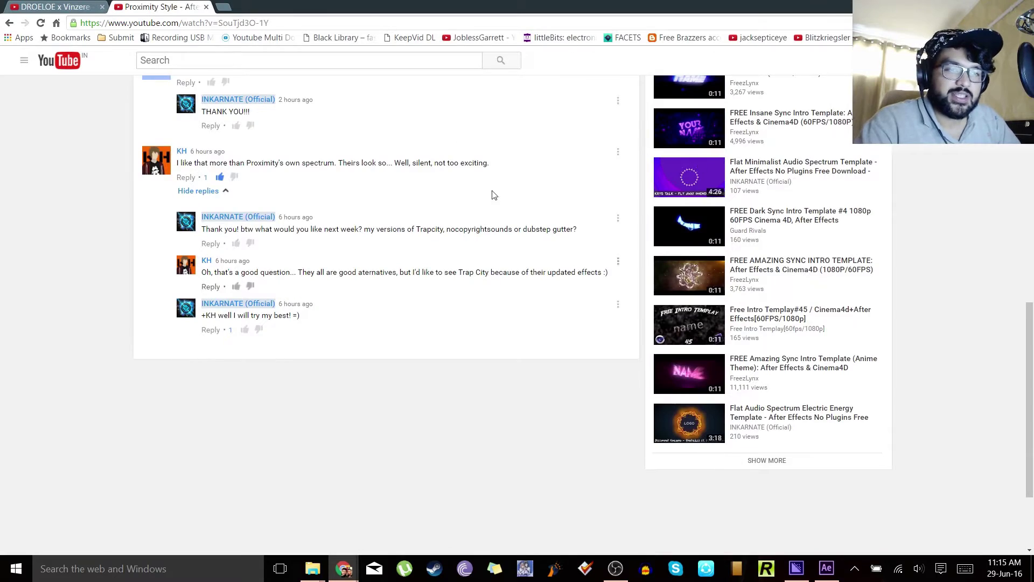
scroll(528, 293, up, 5)
scroll(537, 299, up, 5)
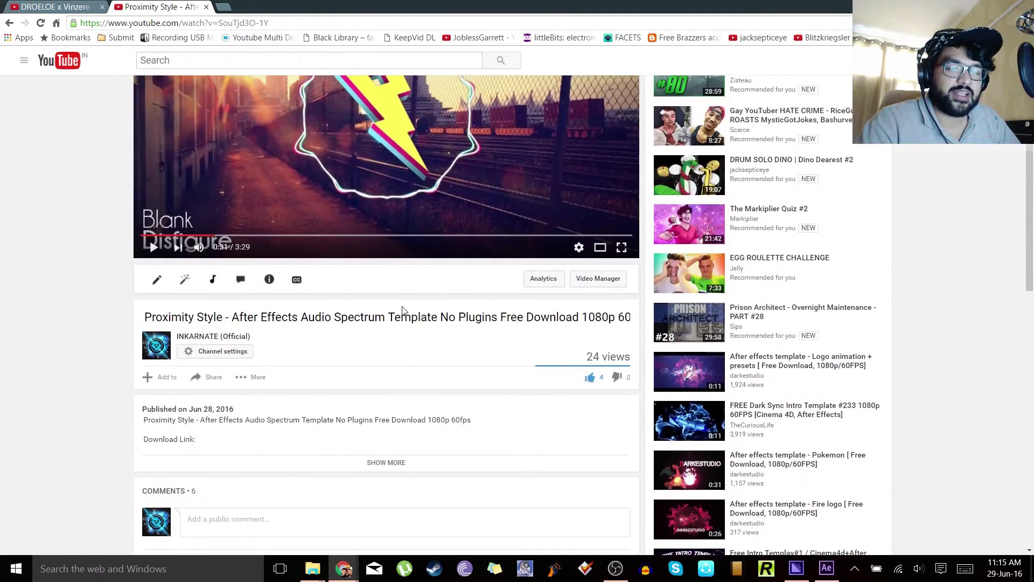
scroll(407, 359, down, 7)
key(F5)
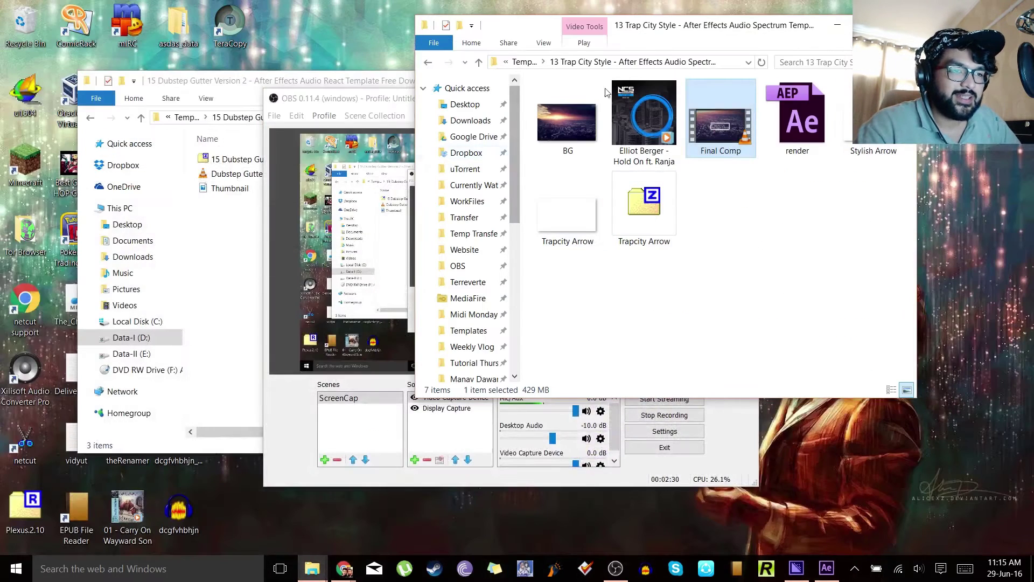
- Play the Dubstep Gutter video from the 15 Dubstep Gutter Version 2 folder
click(345, 82)
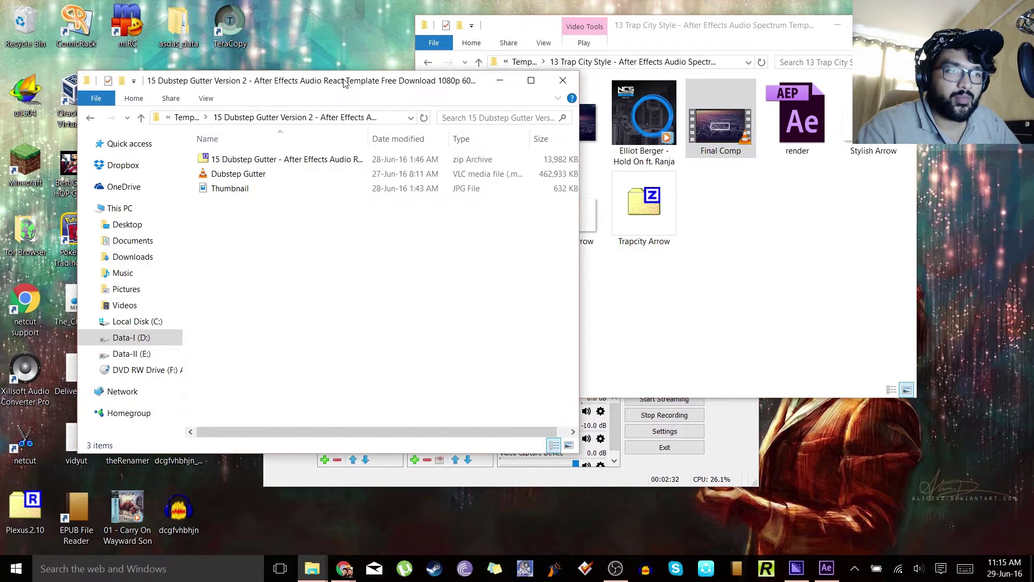
click(229, 175)
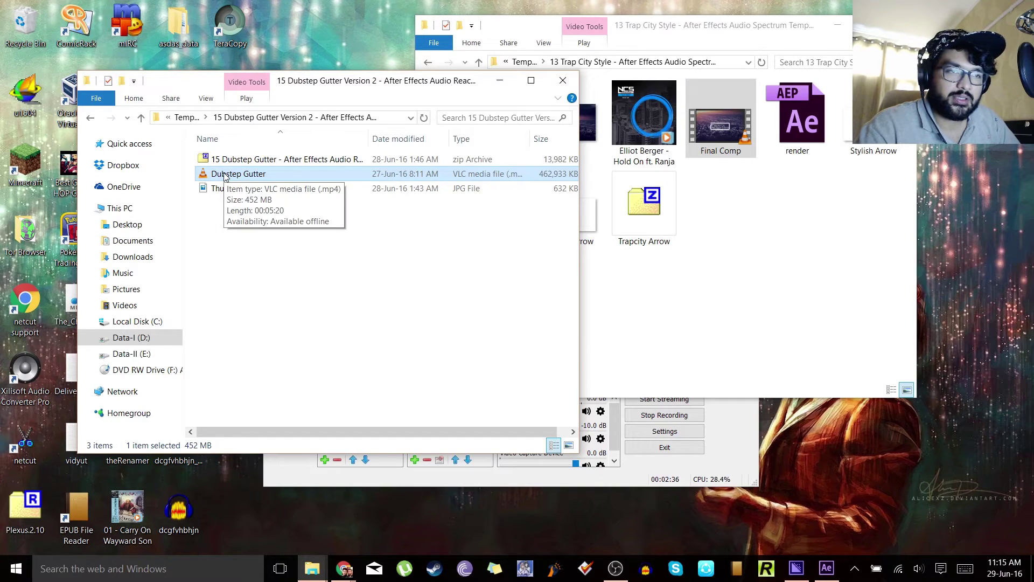
double_click(226, 175)
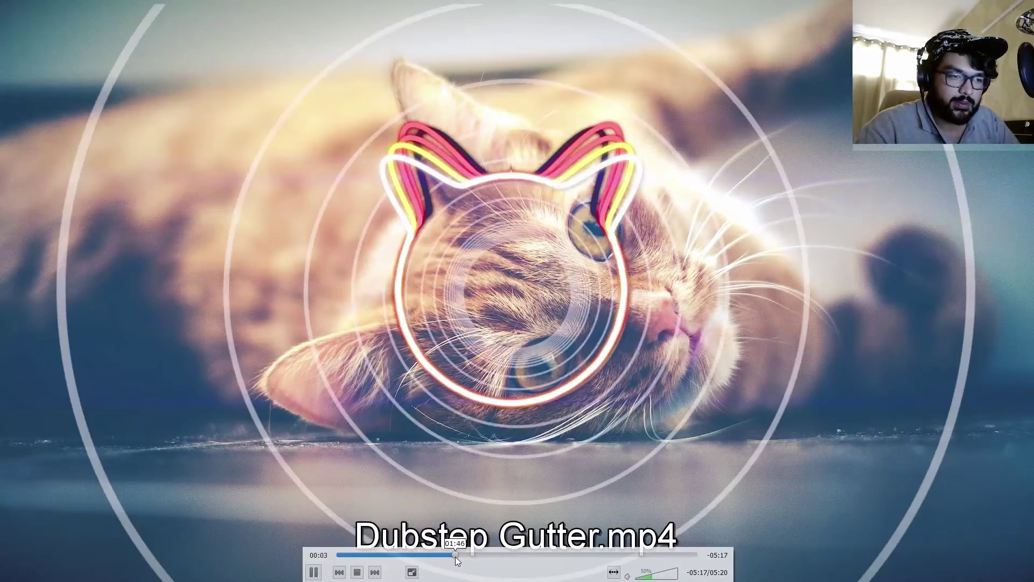
- Skip the Dubstep Gutter video ahead to about 1:46 and leave full-screen playback after viewing its spectrum
click(456, 556)
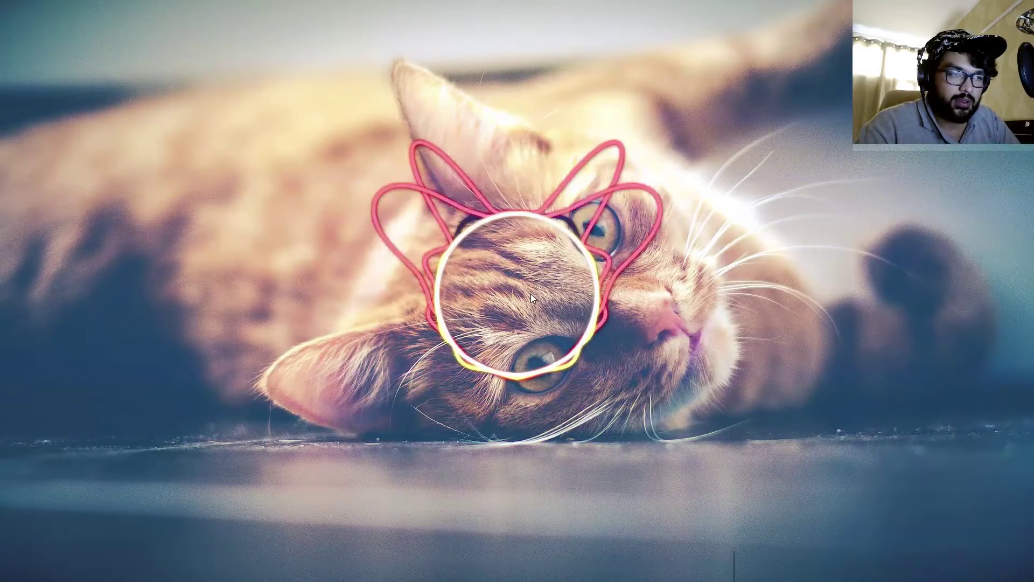
double_click(530, 287)
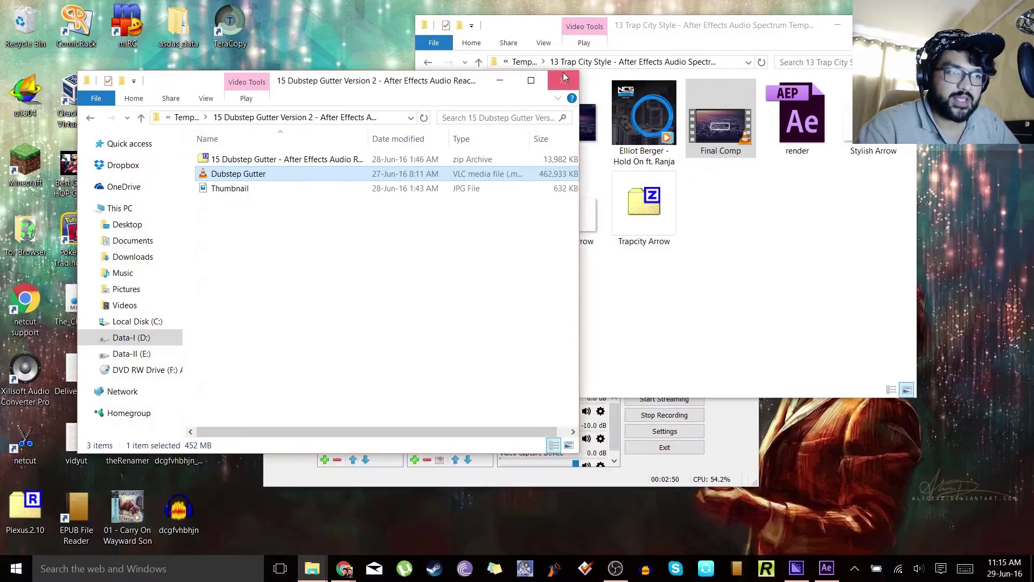
- Open the Untitled Project file from the 16 Trap City Style Version 2 folder in After Effects
click(716, 219)
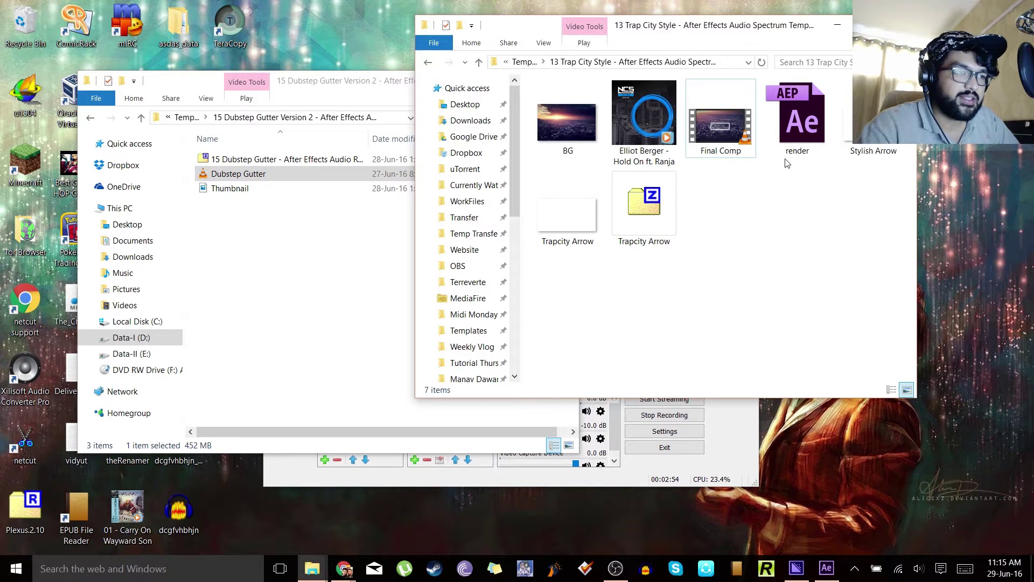
click(428, 63)
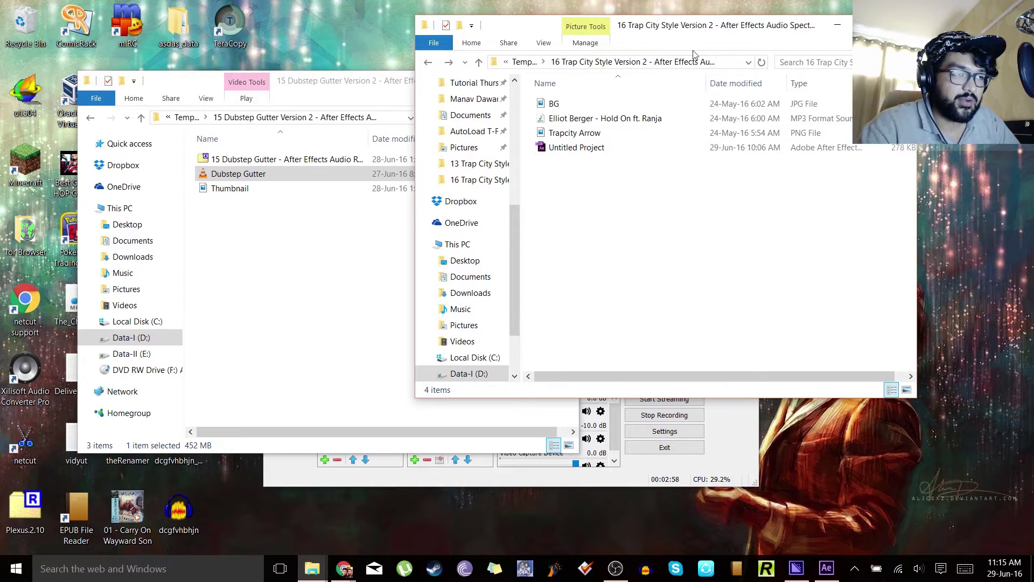
double_click(593, 148)
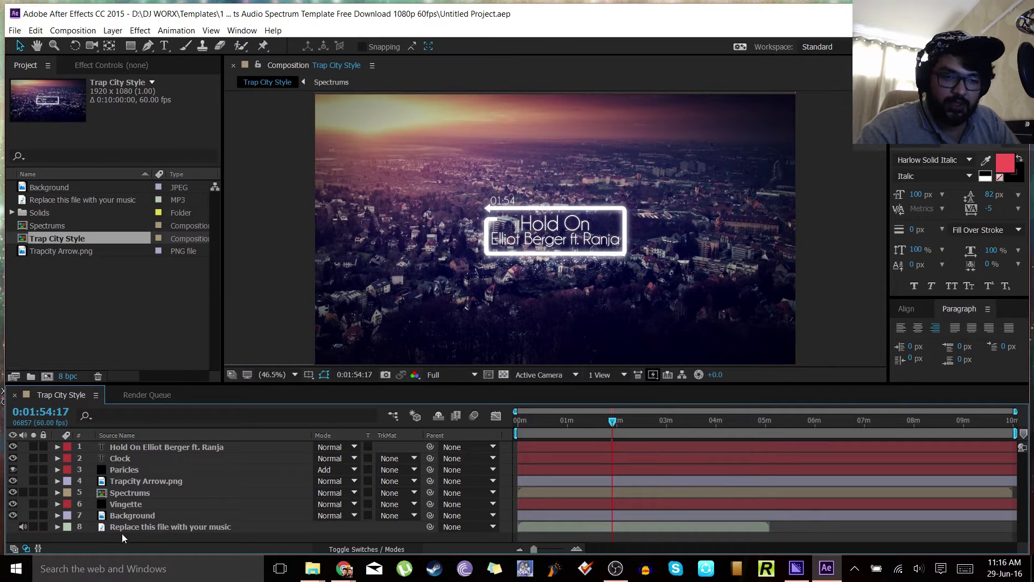
- Create a black solid layer named Soundkeys at the composition's size in Trap City Style
click(72, 30)
mouse_move(112, 31)
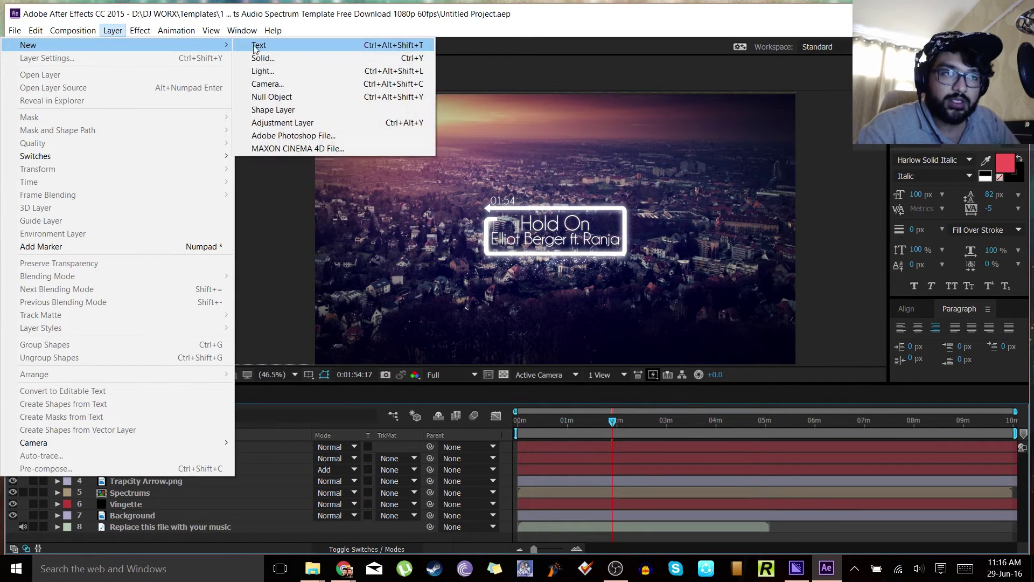
click(256, 60)
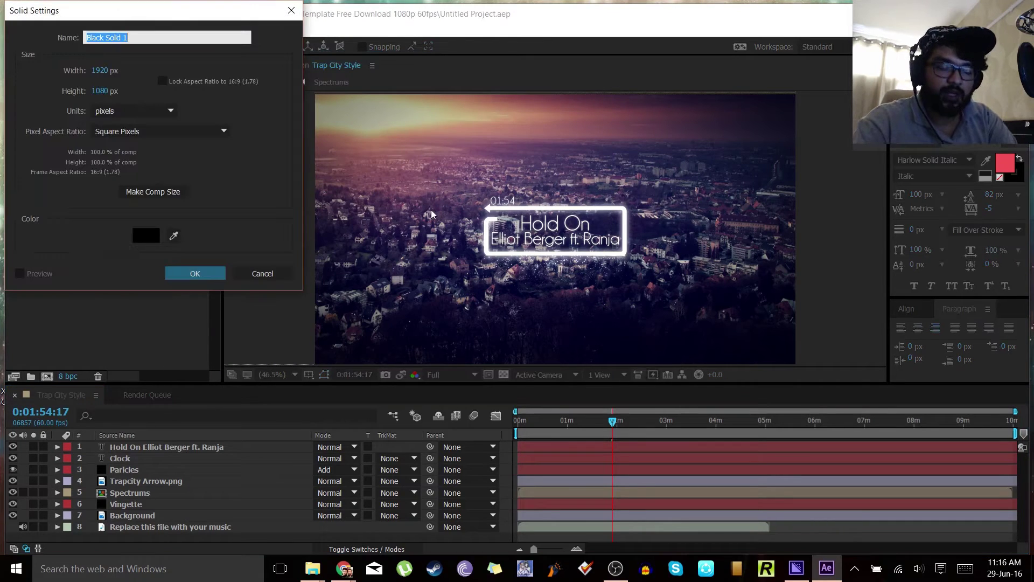
text(Soun)
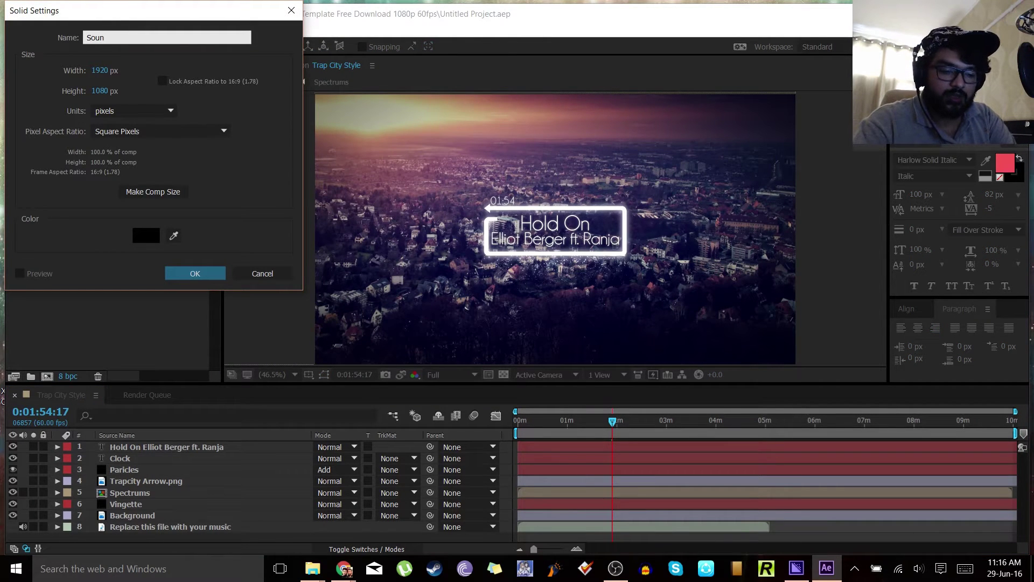
text(dkeys)
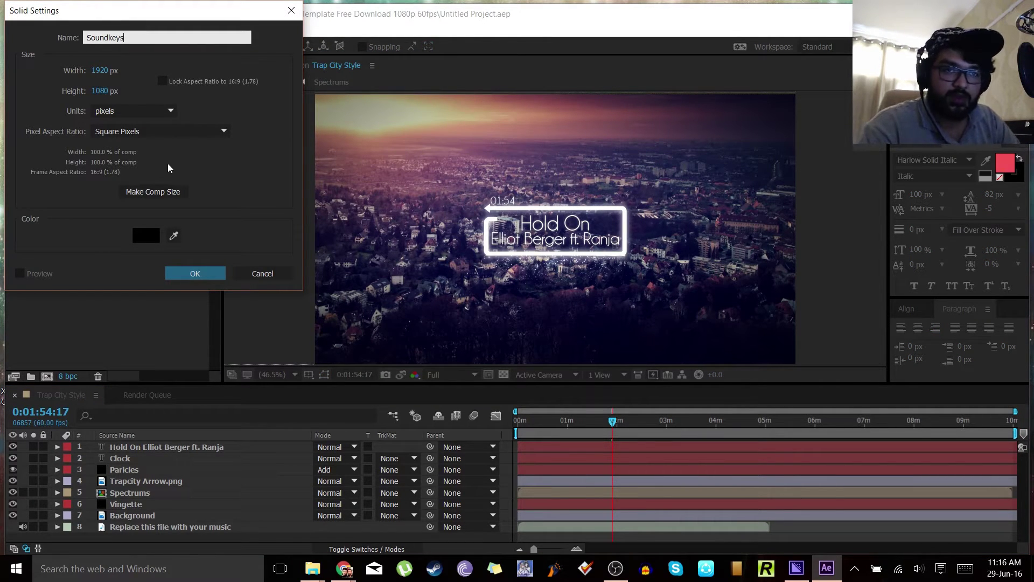
click(144, 195)
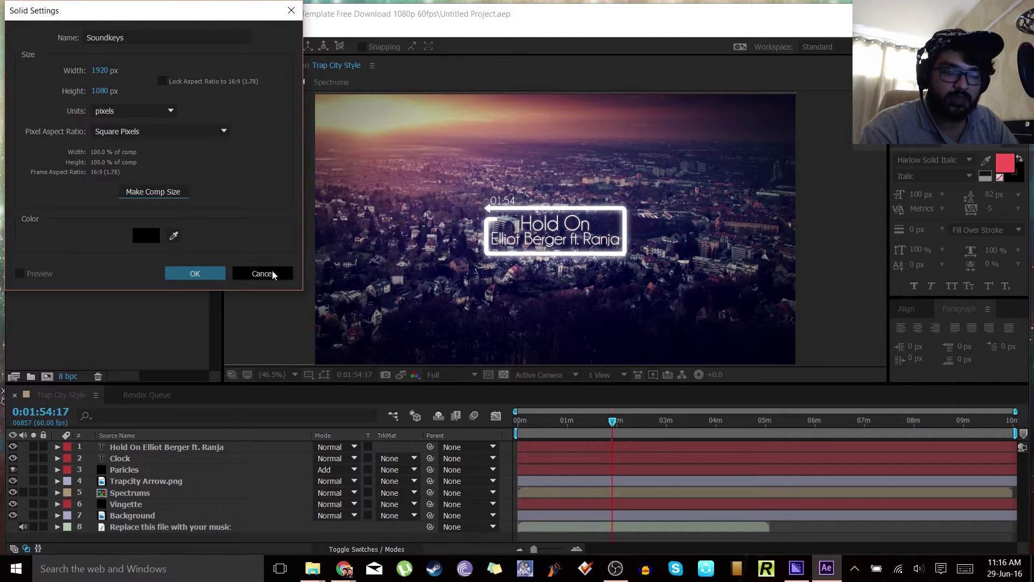
click(195, 274)
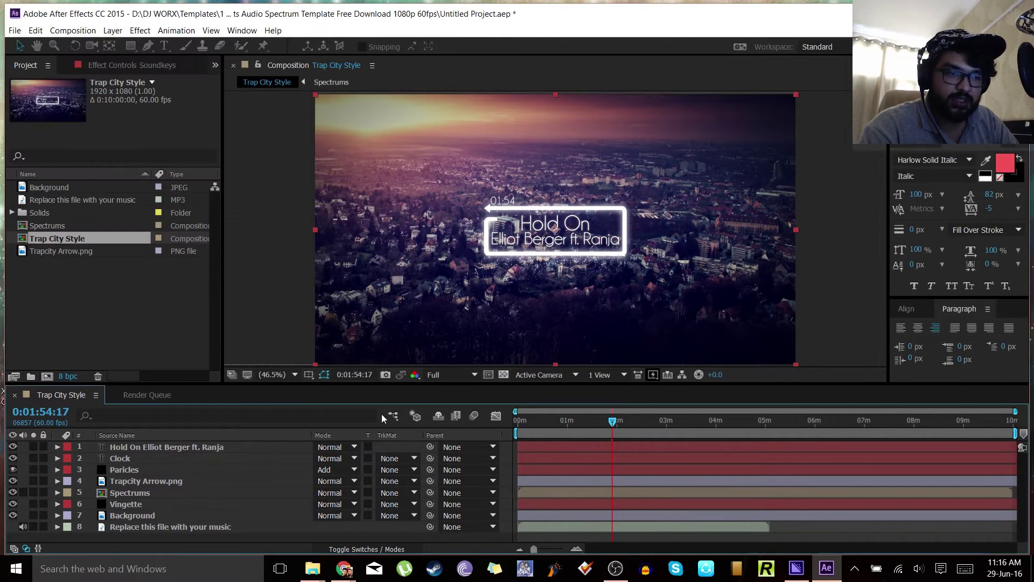
- Check the settings of the Trap City Style composition and leave them without changes
right_click(81, 393)
click(153, 192)
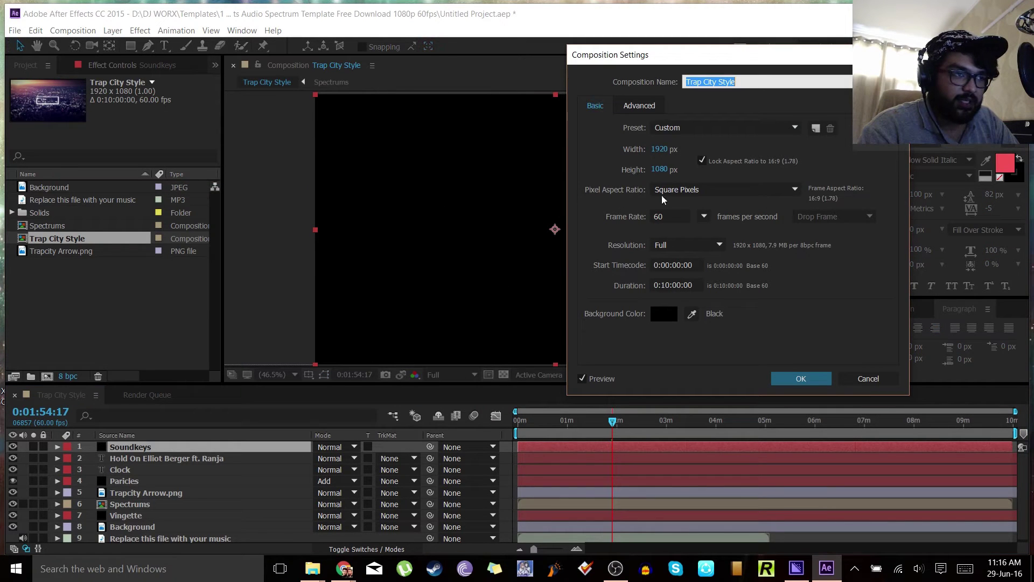
click(864, 378)
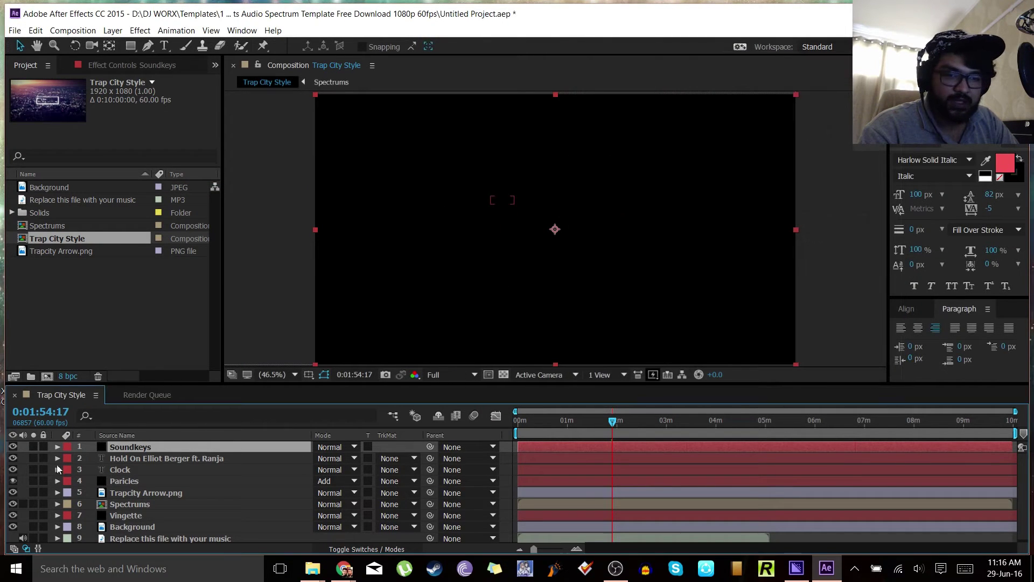
- Hide the Soundkeys layer and move the current time to 0:02:07:21 to preview the spectrum
click(13, 447)
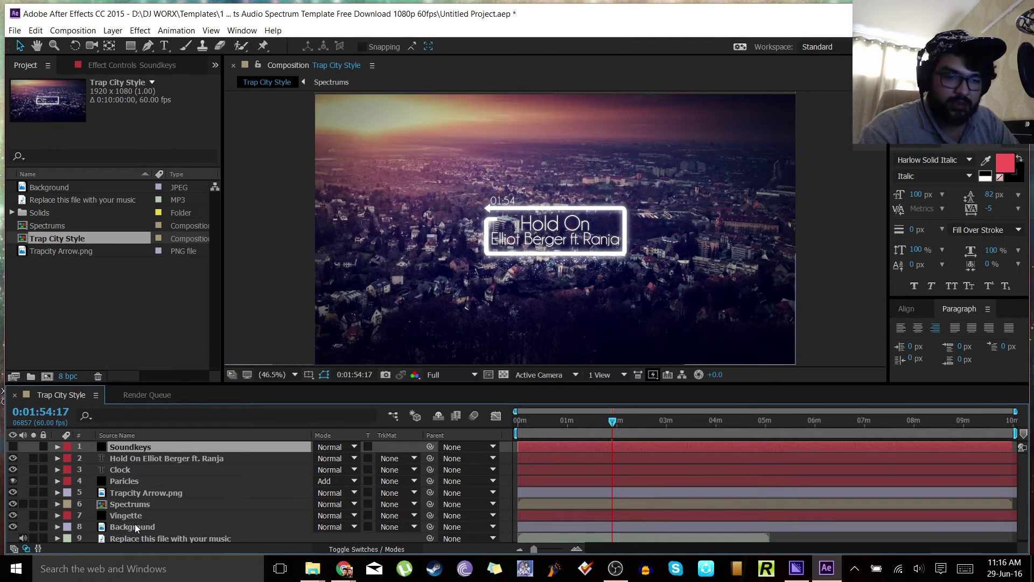
click(127, 459)
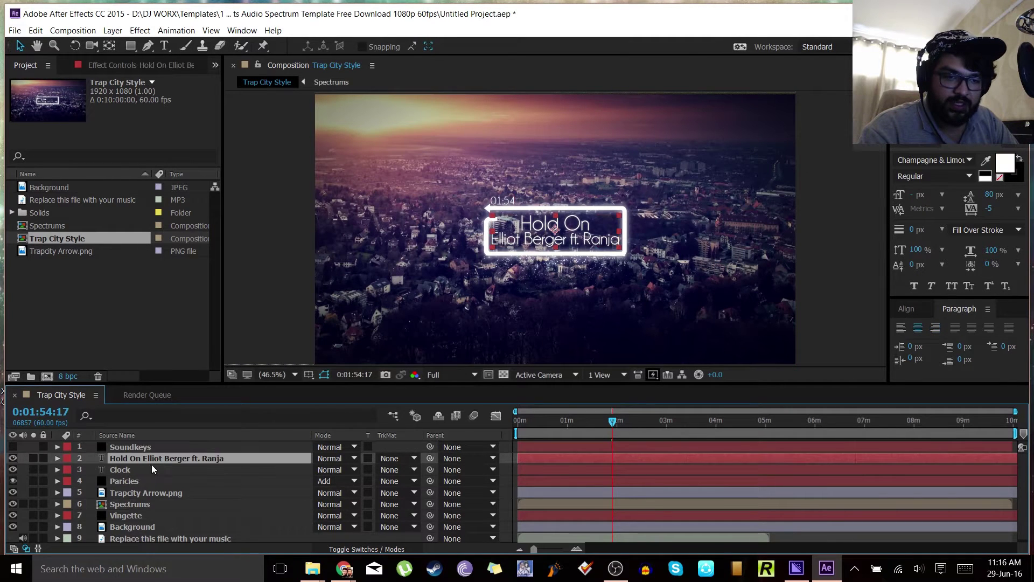
click(590, 425)
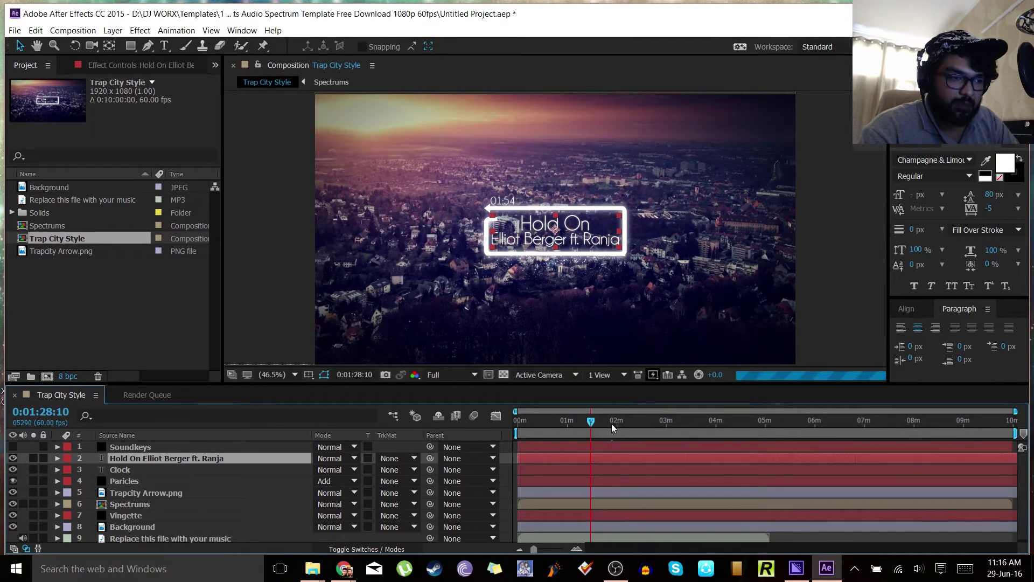
click(622, 424)
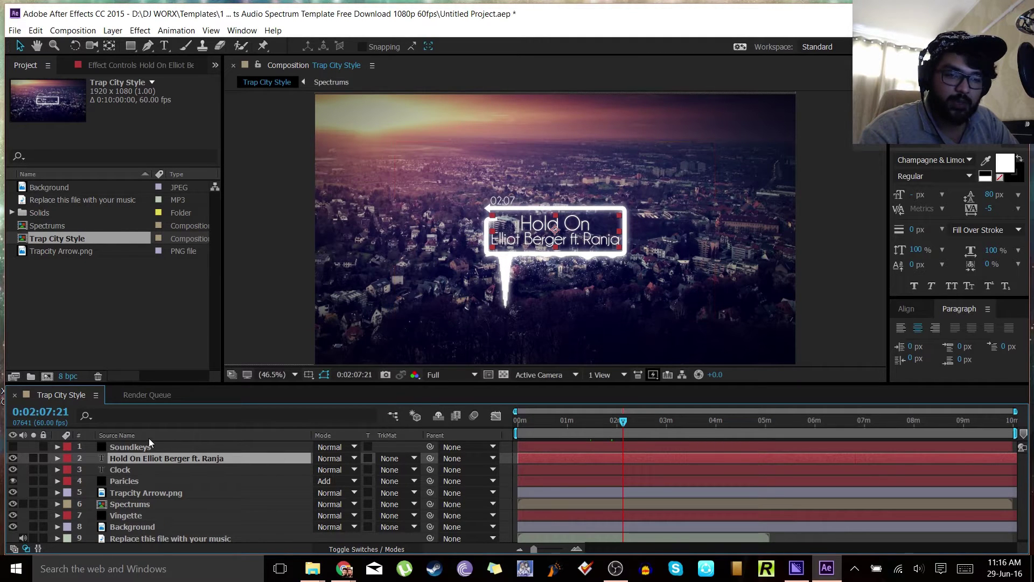
- Switch the Vingette layer's visibility off and on to compare its effect on the picture
shift+click(123, 516)
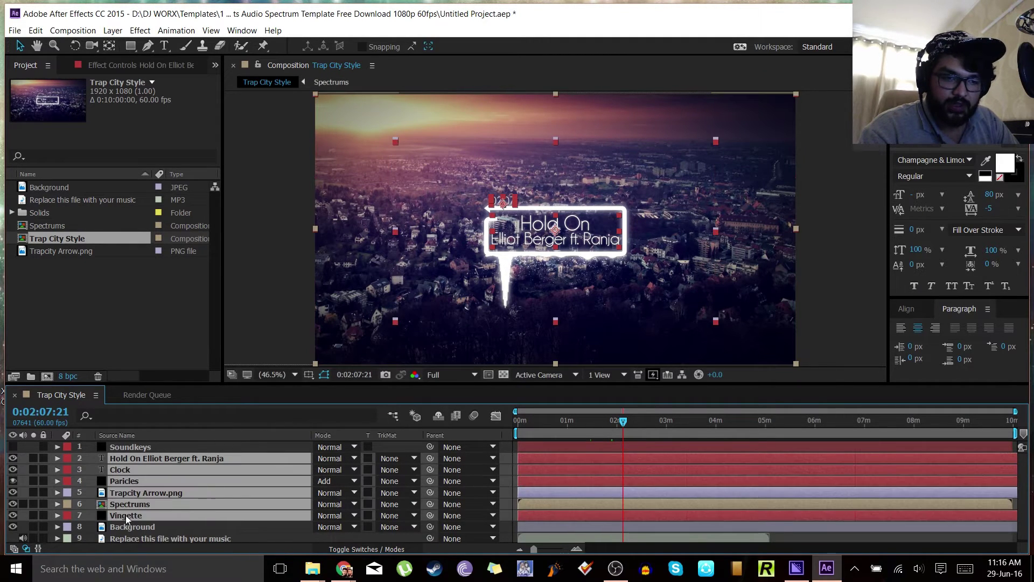
shift+click(130, 505)
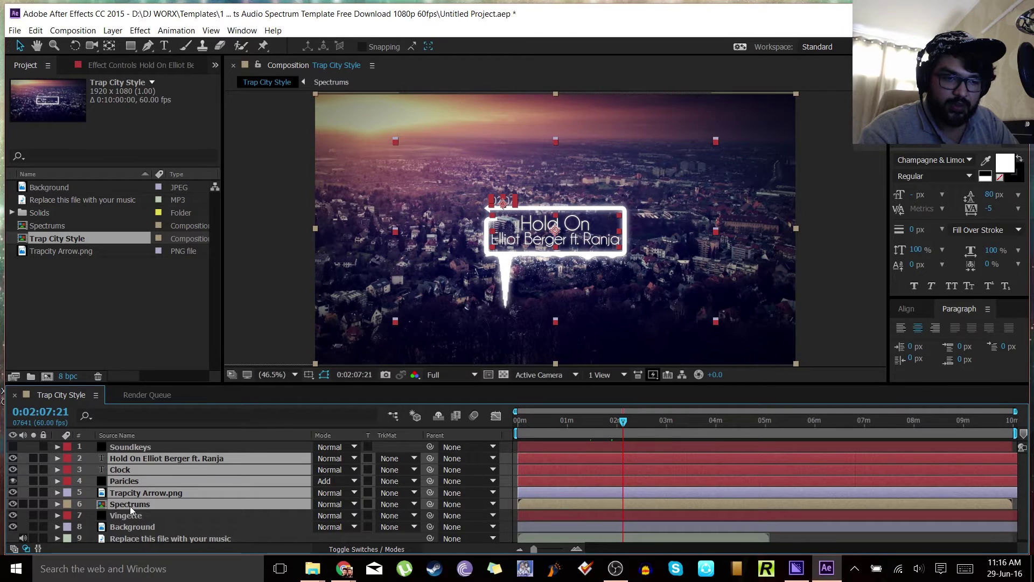
click(188, 517)
click(13, 515)
click(12, 515)
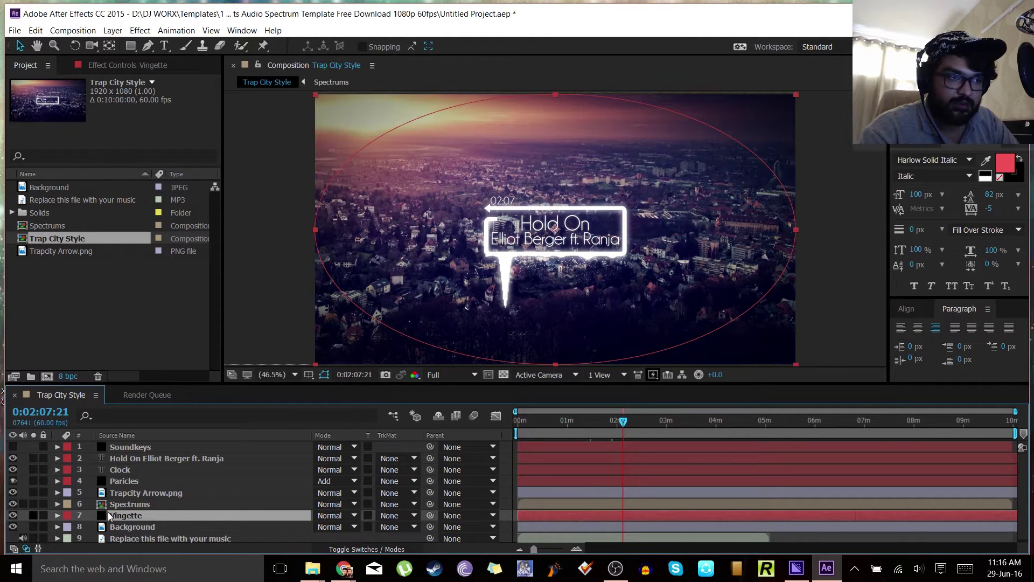
- Pre-compose the Hold On title, Clock, Paricles, Trapcity Arrow.png and Spectrums layers into a composition named Stuff, moving all attributes
click(177, 502)
shift+click(143, 457)
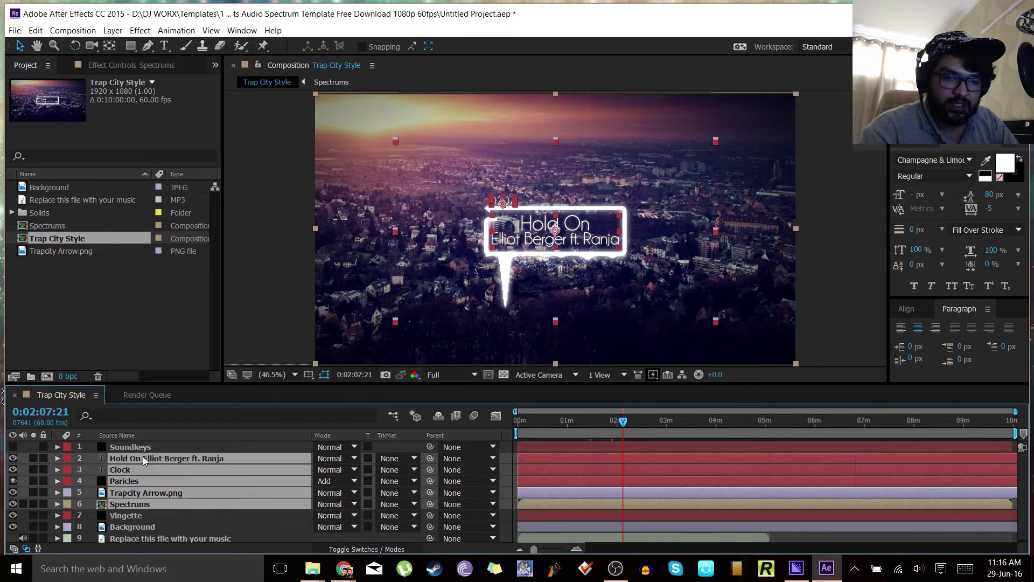
right_click(144, 457)
click(189, 449)
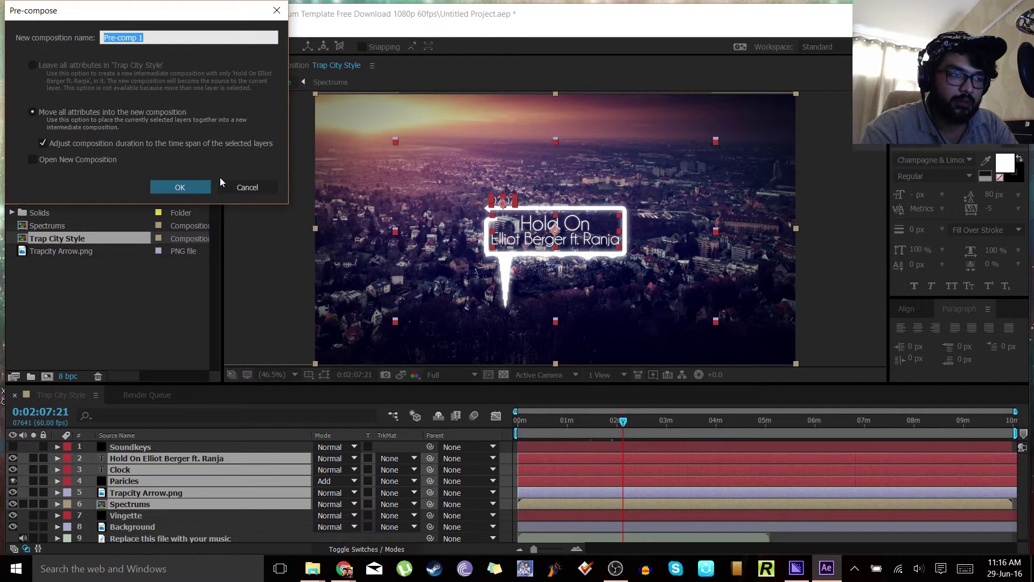
text(Stuff)
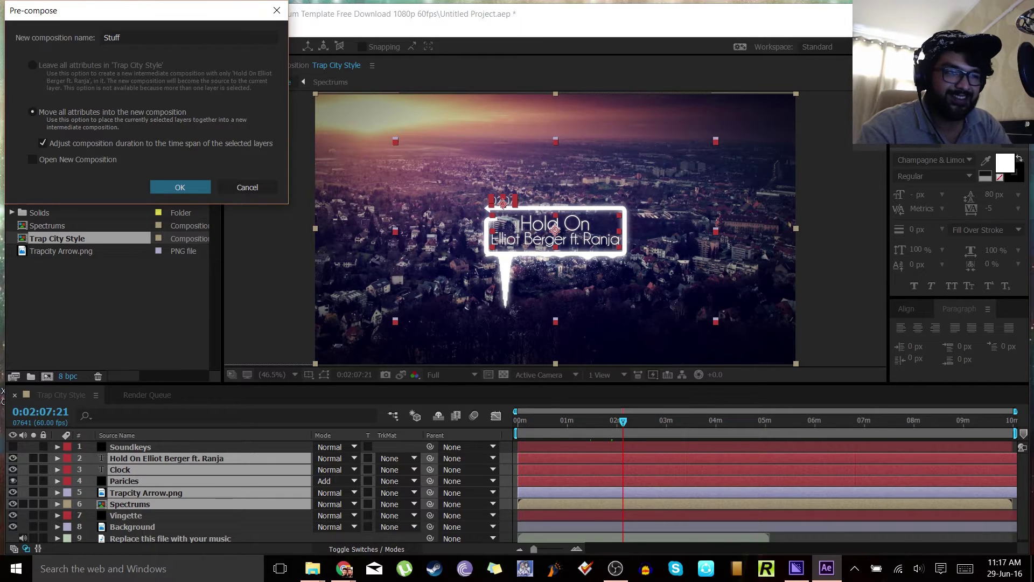
key(Return)
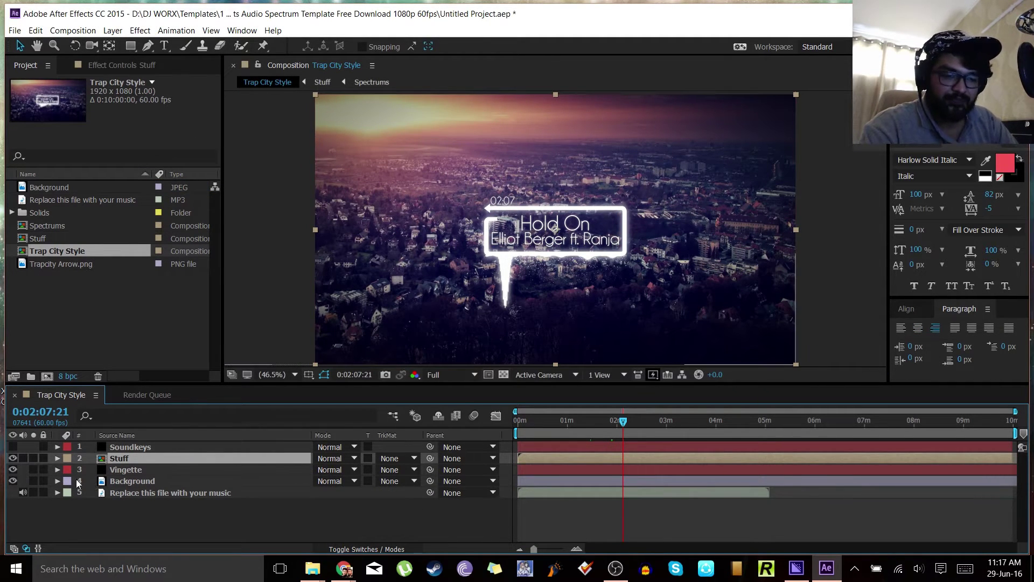
- Try enlarging the Stuff layer to a scale of 150% and undo the scaling
key(s)
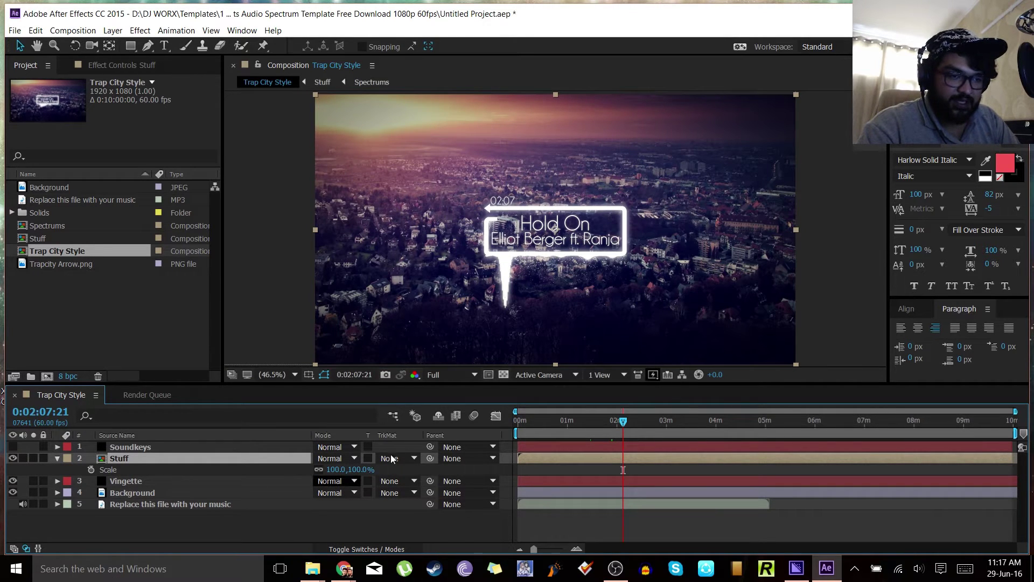
drag(338, 470, 368, 469)
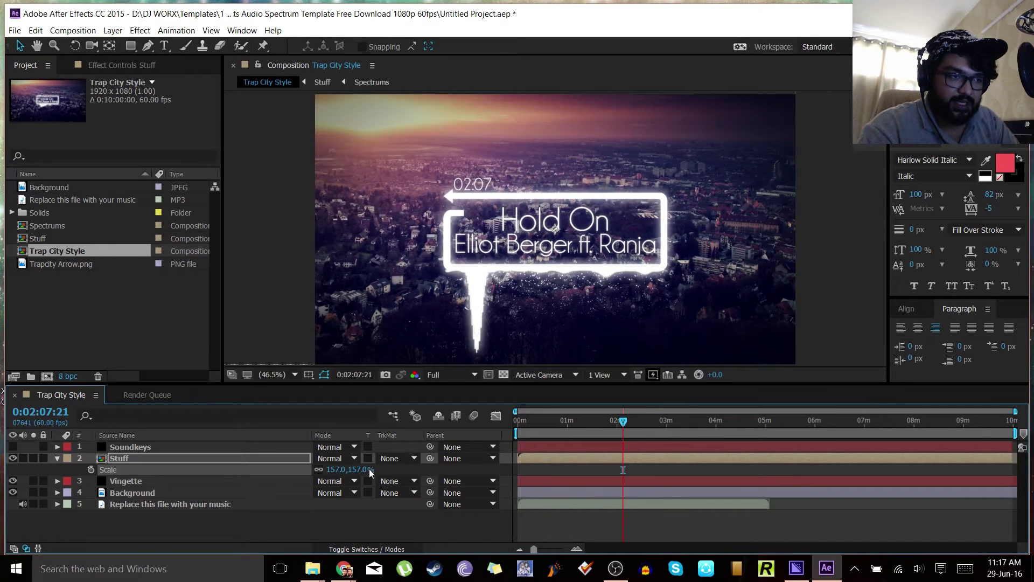
click(336, 469)
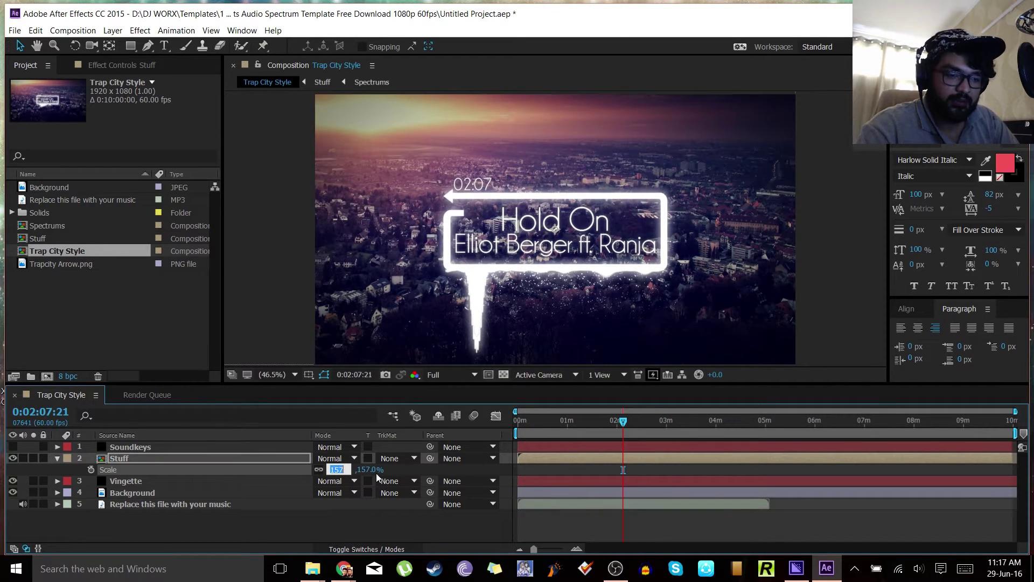
text(150)
key(Return)
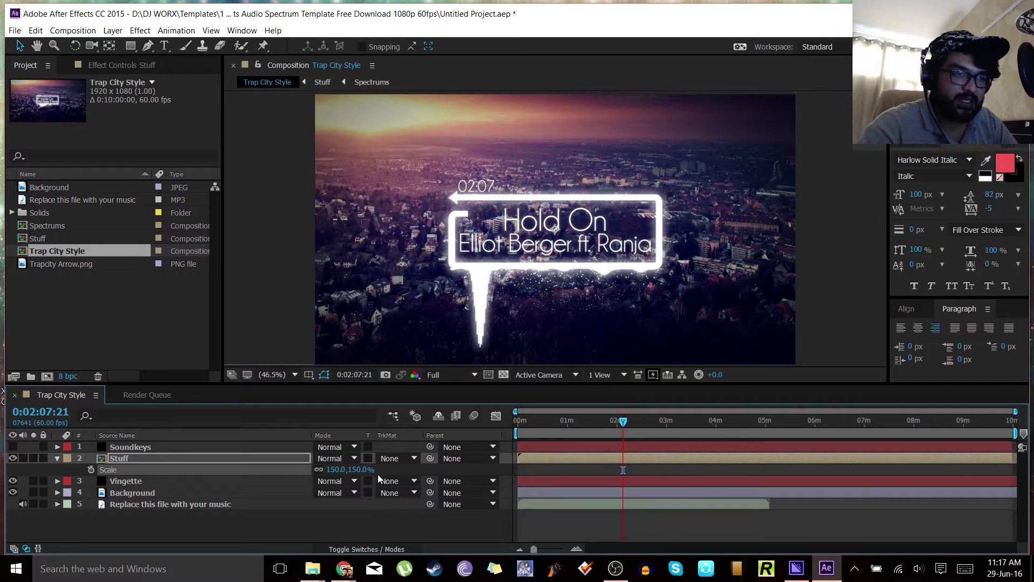
key(ctrl+z)
key(ctrl+z)
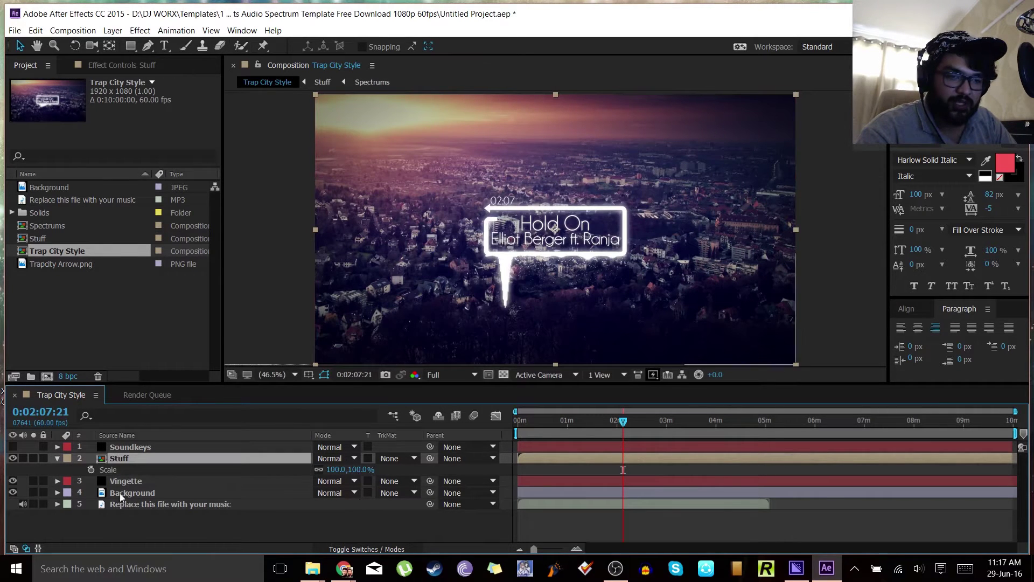
click(58, 457)
- Make the Soundkeys layer visible and search the effects for "sound"
click(125, 448)
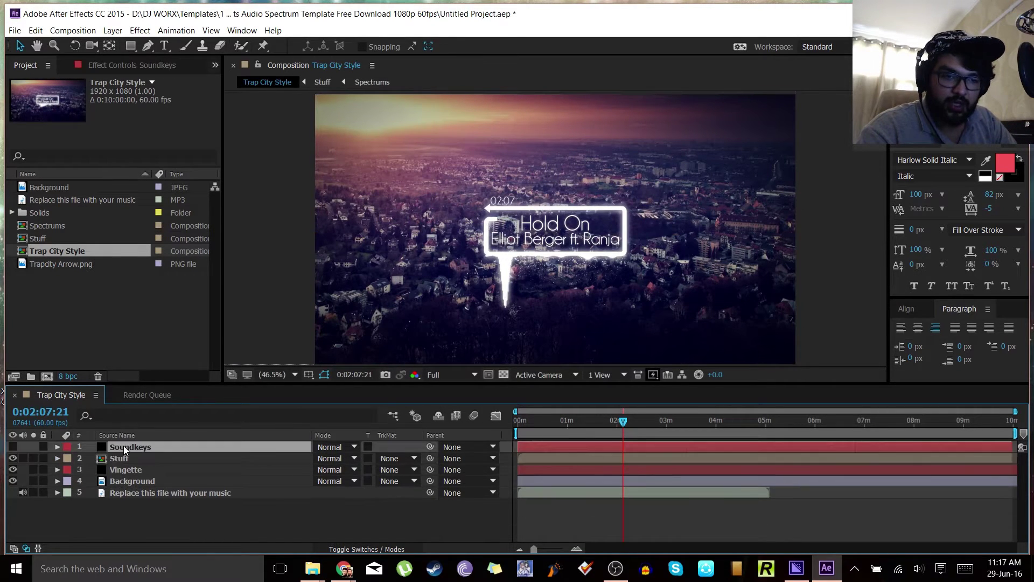
click(12, 446)
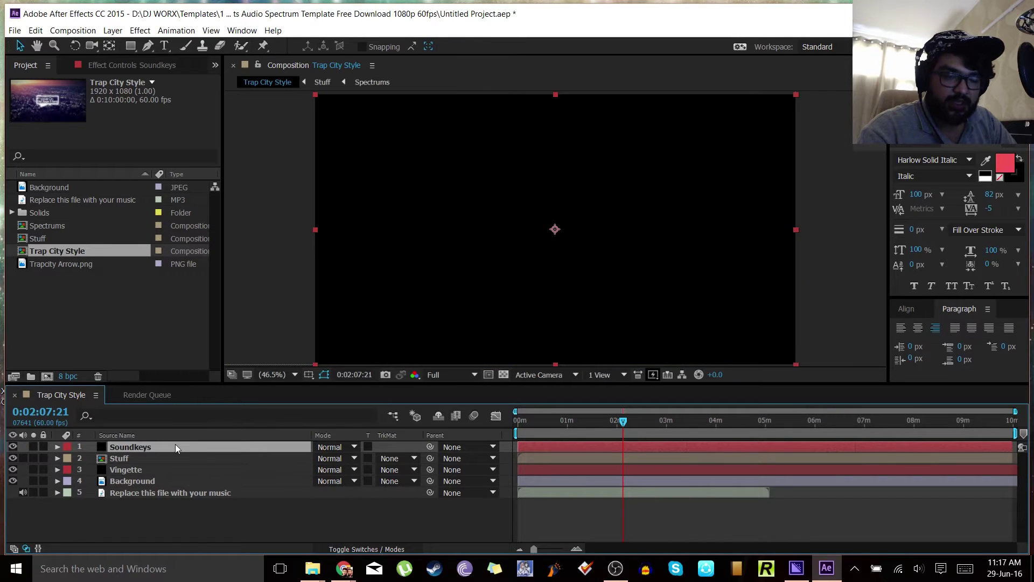
click(914, 147)
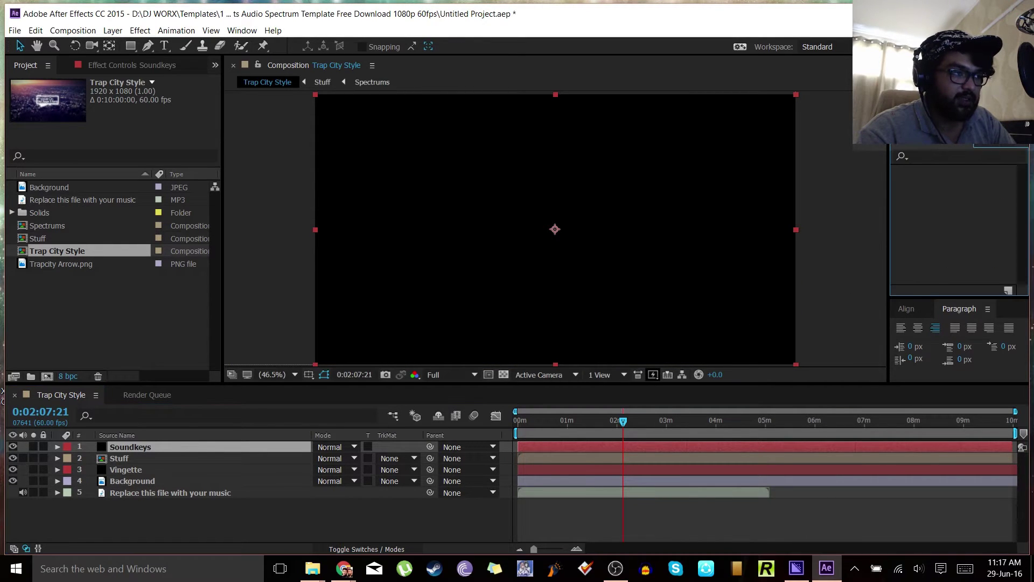
click(929, 155)
text(so)
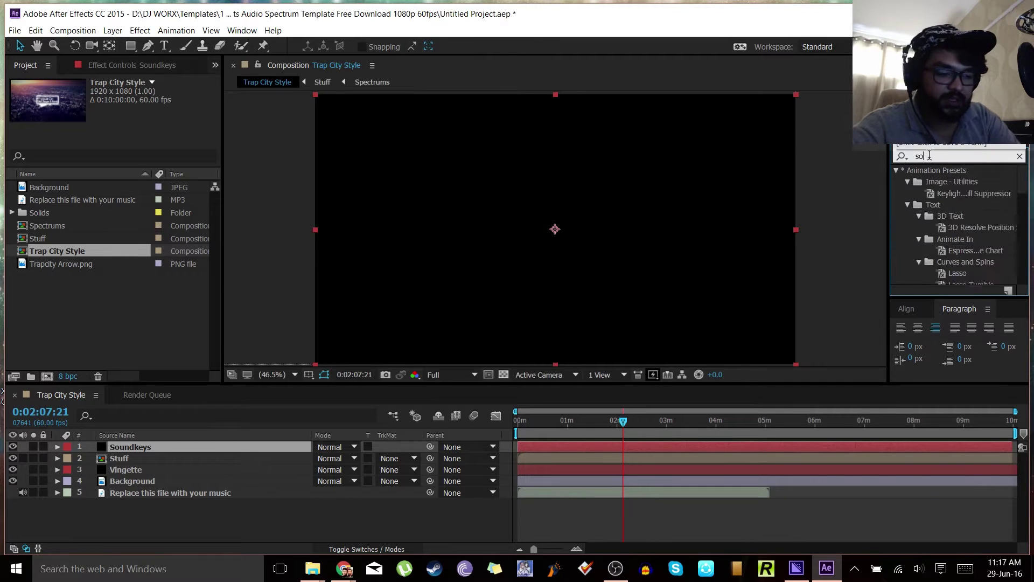
text(undkeys)
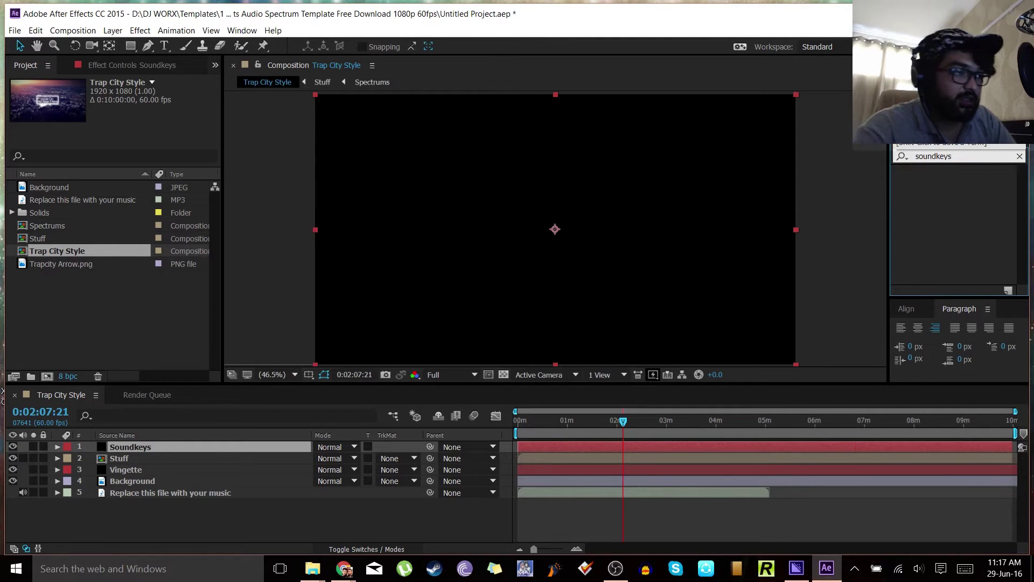
key(BackSpace)
key(BackSpace)
key(BackSpace)
key(BackSpace)
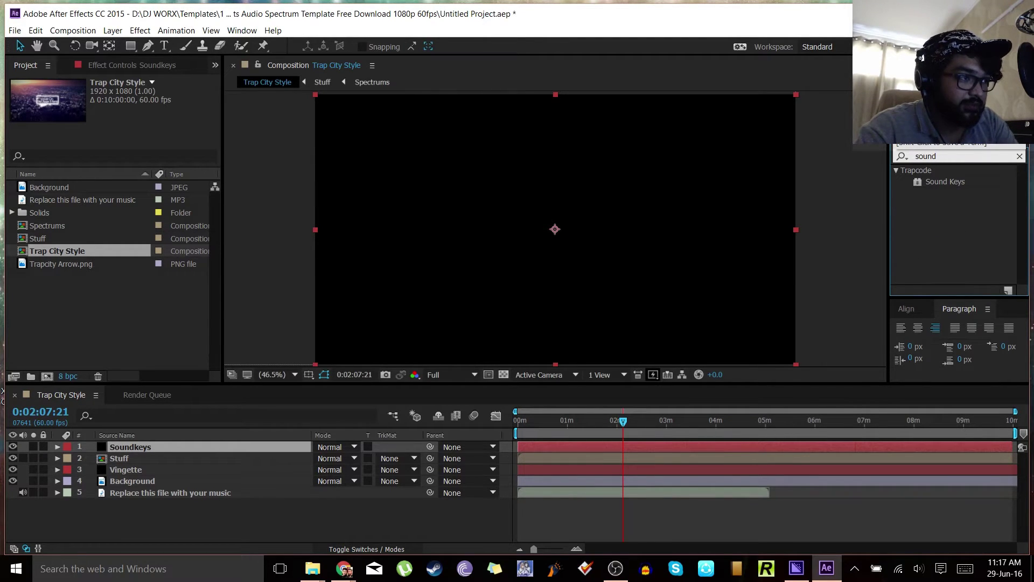
- Apply the Trapcode Sound Keys effect to the Soundkeys layer, with Replace this file with your music as its audio layer
double_click(943, 181)
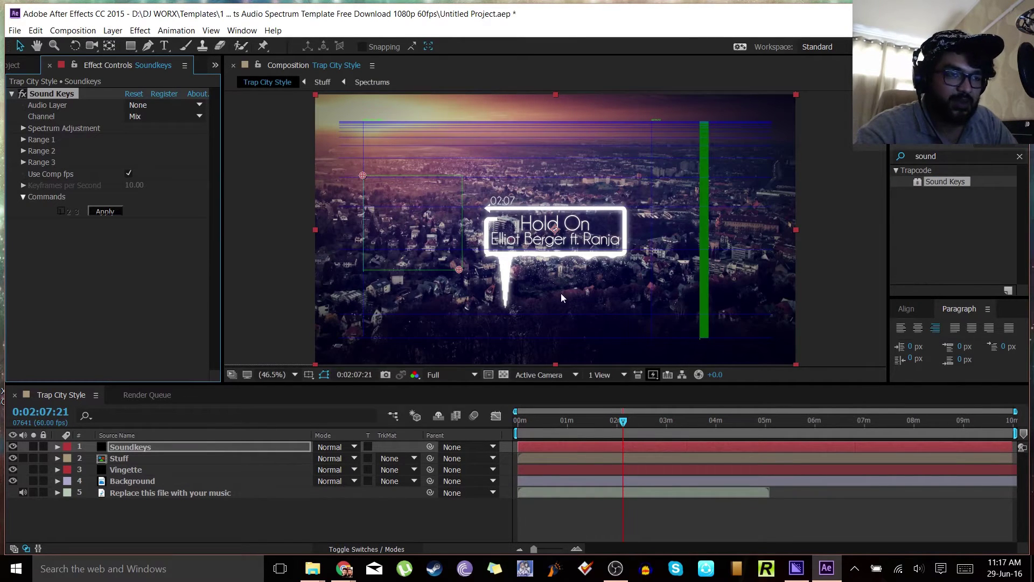
click(156, 108)
click(178, 184)
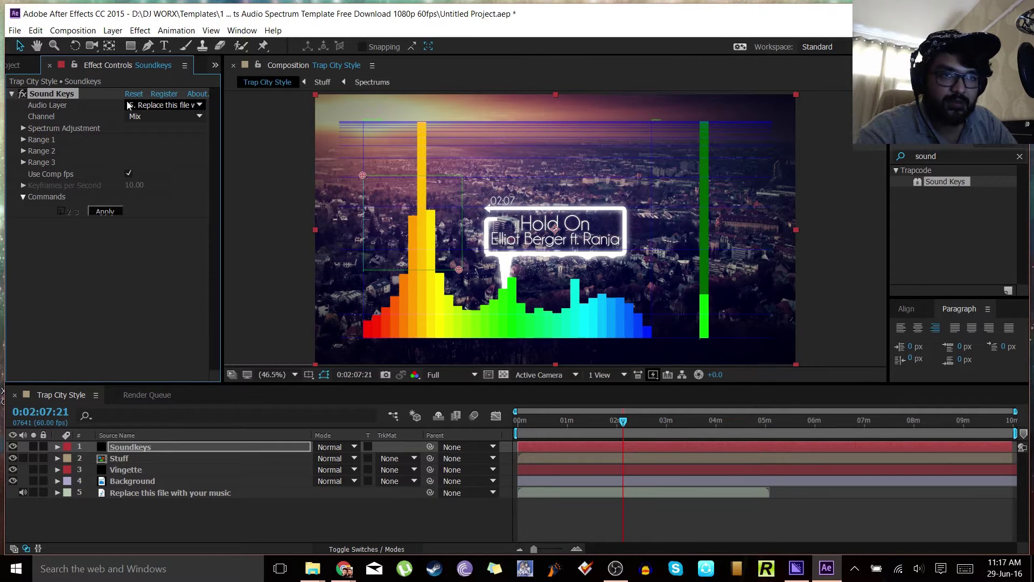
- Look at the music file among the project items and in the template's source folder in File Explorer, and return to After Effects
click(14, 68)
click(63, 262)
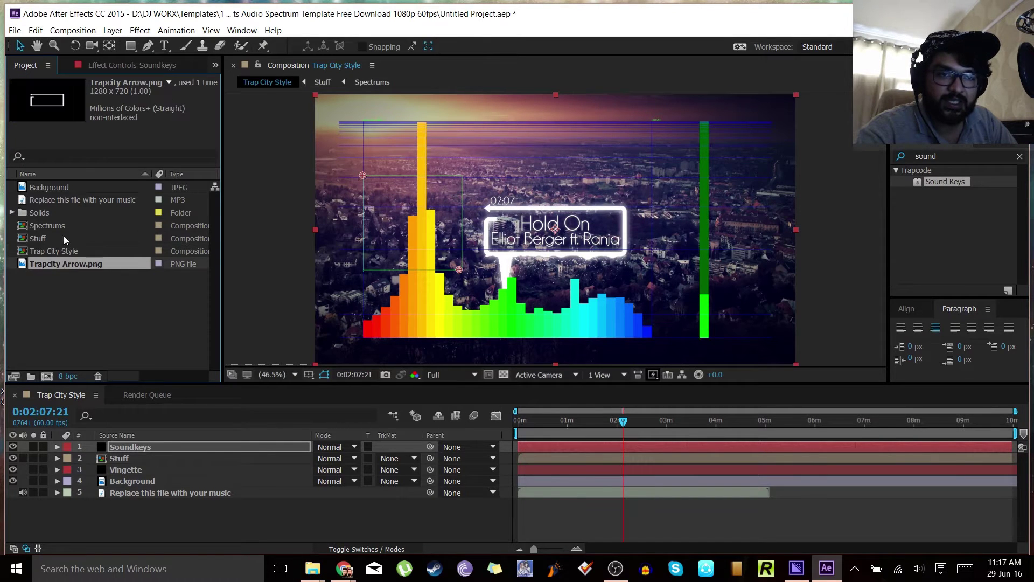
click(65, 202)
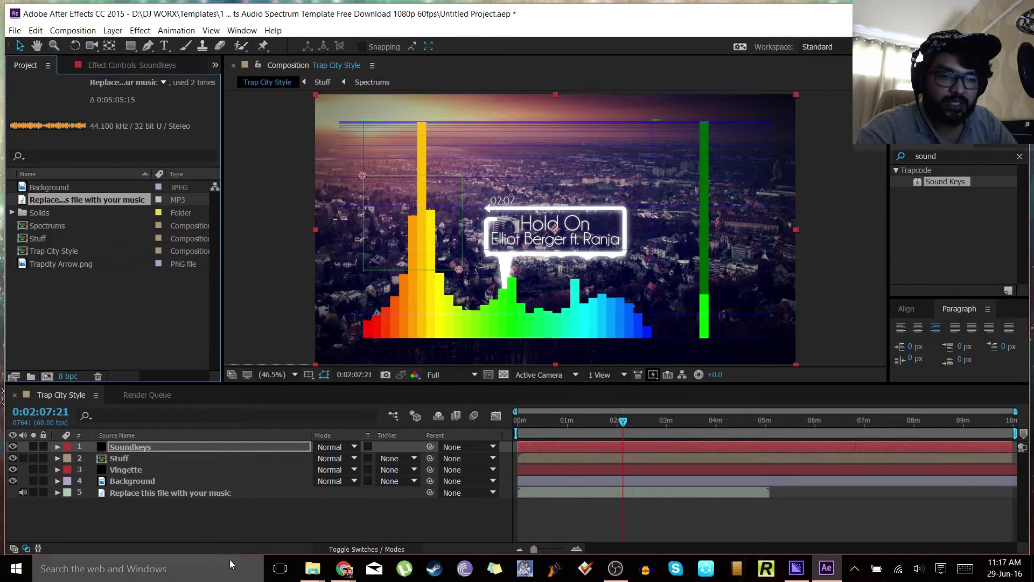
click(313, 568)
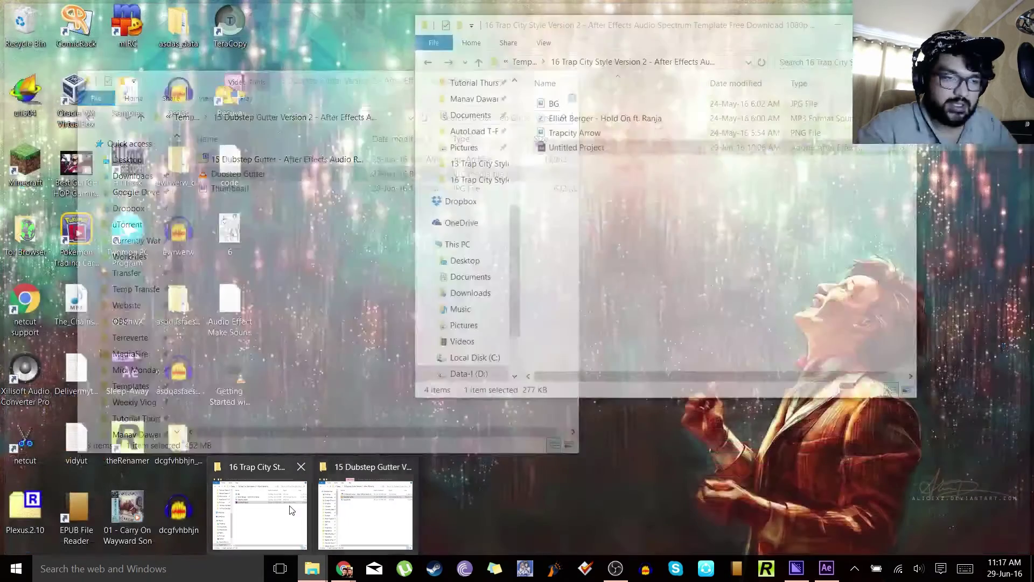
click(260, 515)
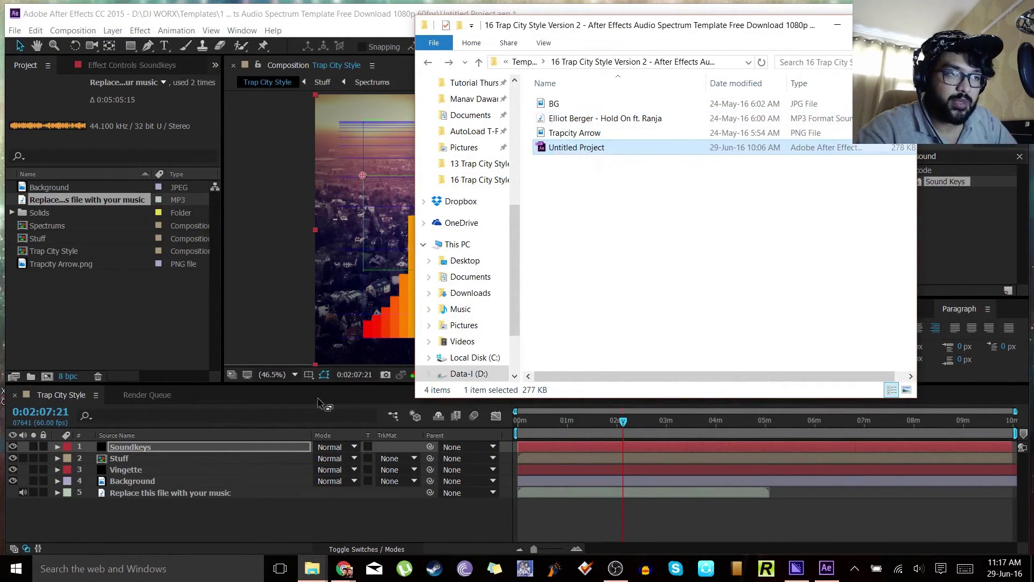
click(168, 535)
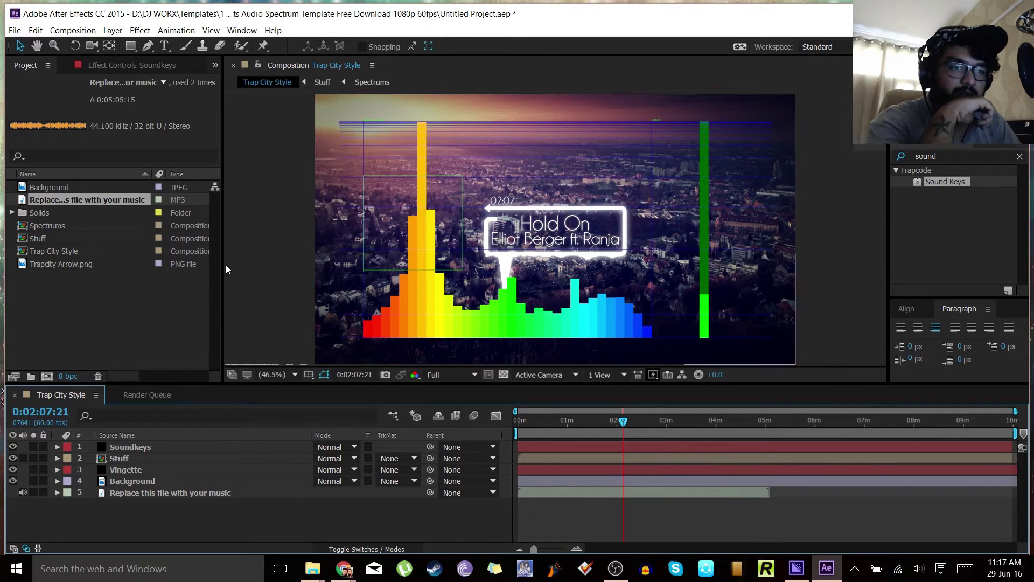
- Expand the Range 1 settings of Sound Keys and solo the Soundkeys layer
click(115, 64)
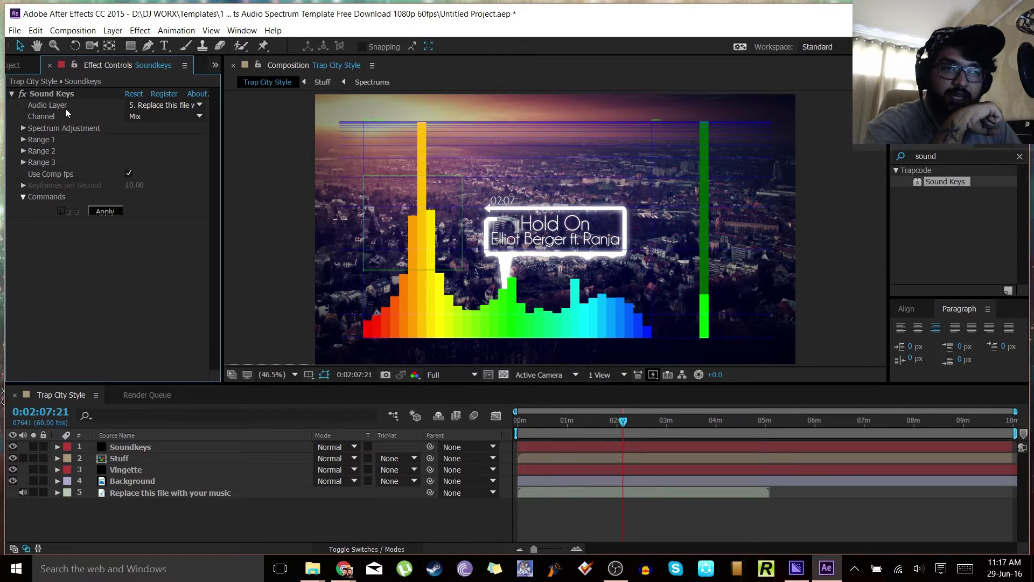
click(24, 140)
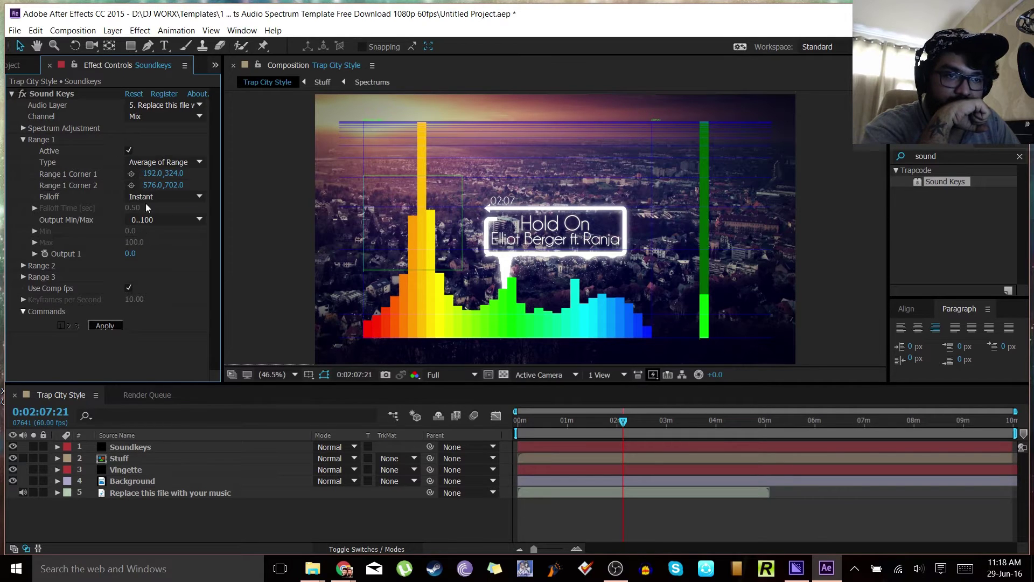
click(371, 181)
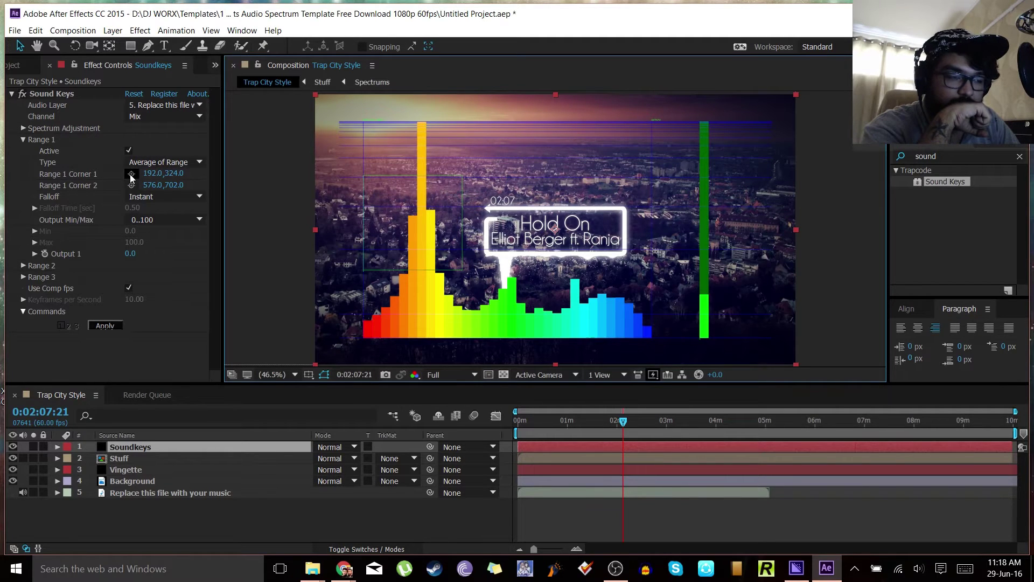
drag(604, 421, 566, 422)
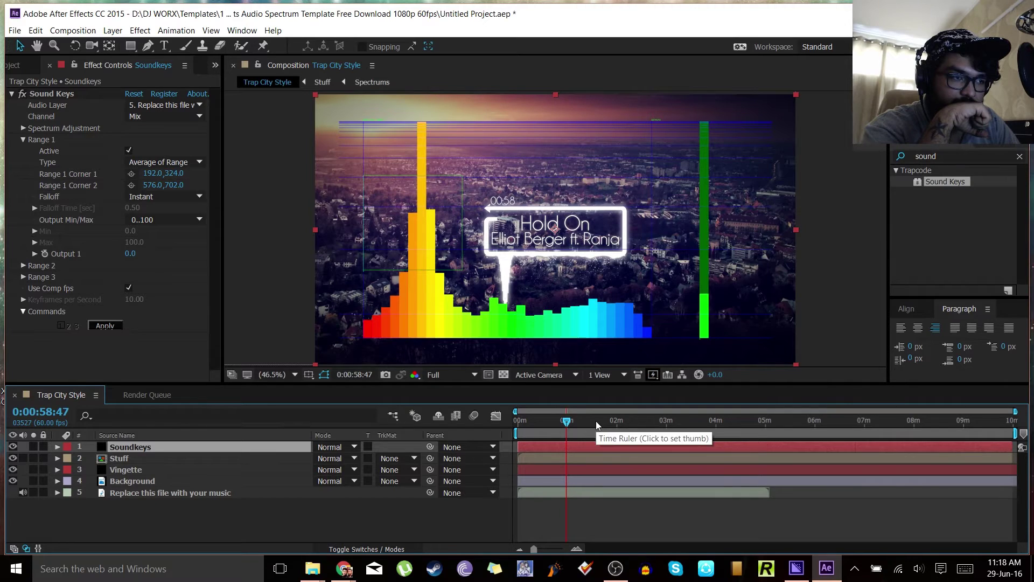
click(33, 447)
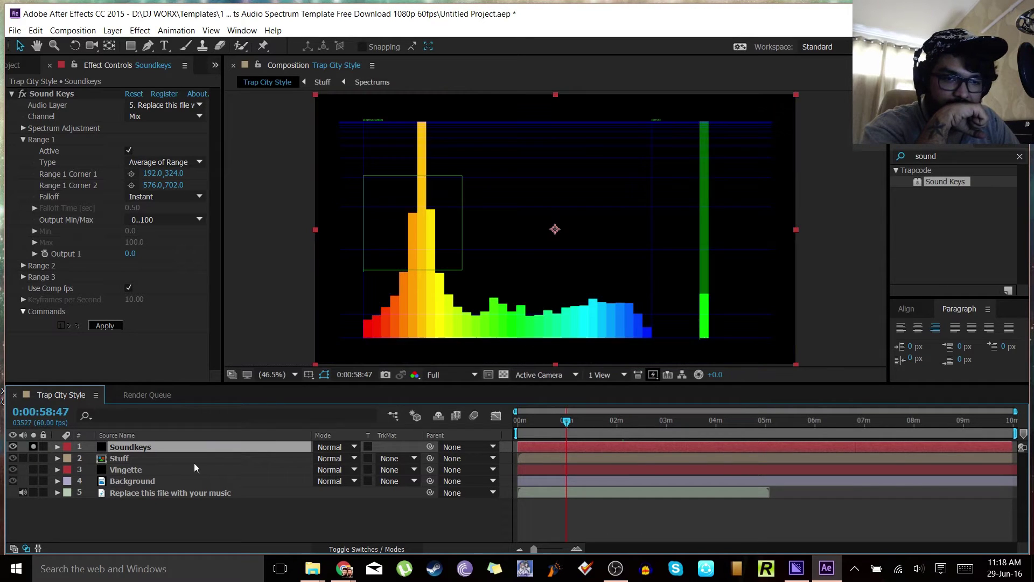
- Examine the Sound Keys spectrum at several points of the song, ending at 0:01:34:42
click(596, 427)
click(647, 427)
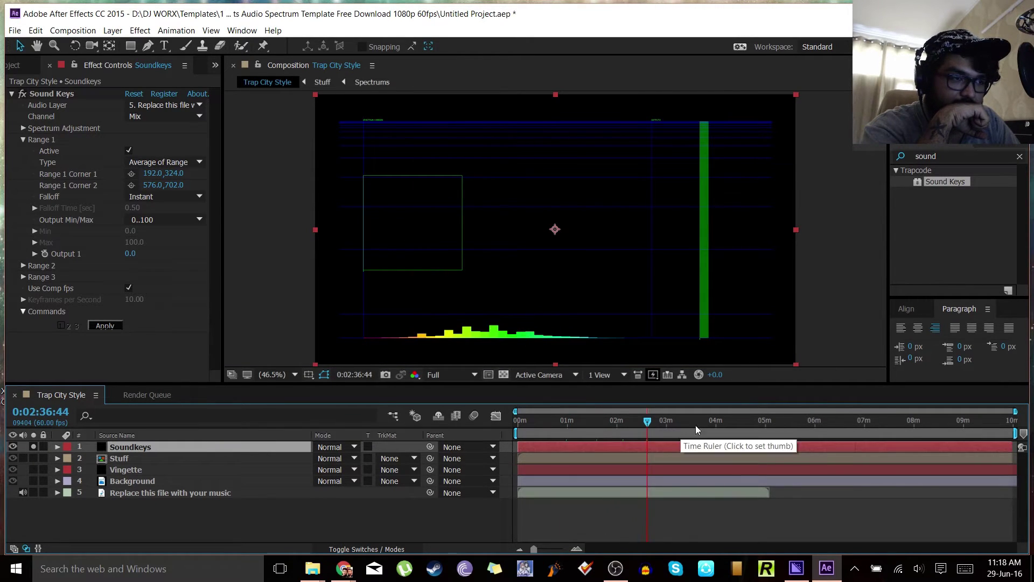
click(588, 421)
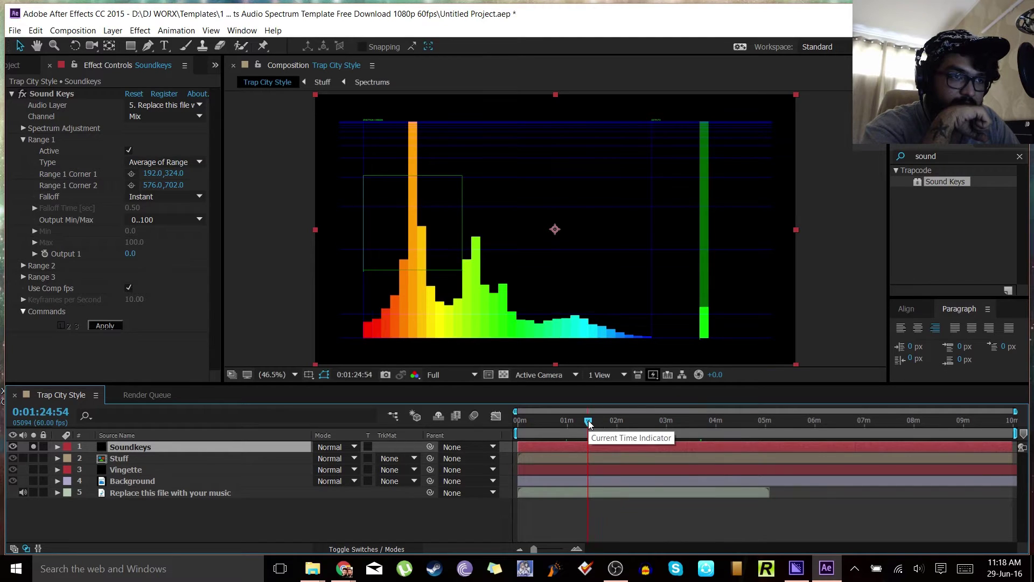
click(558, 421)
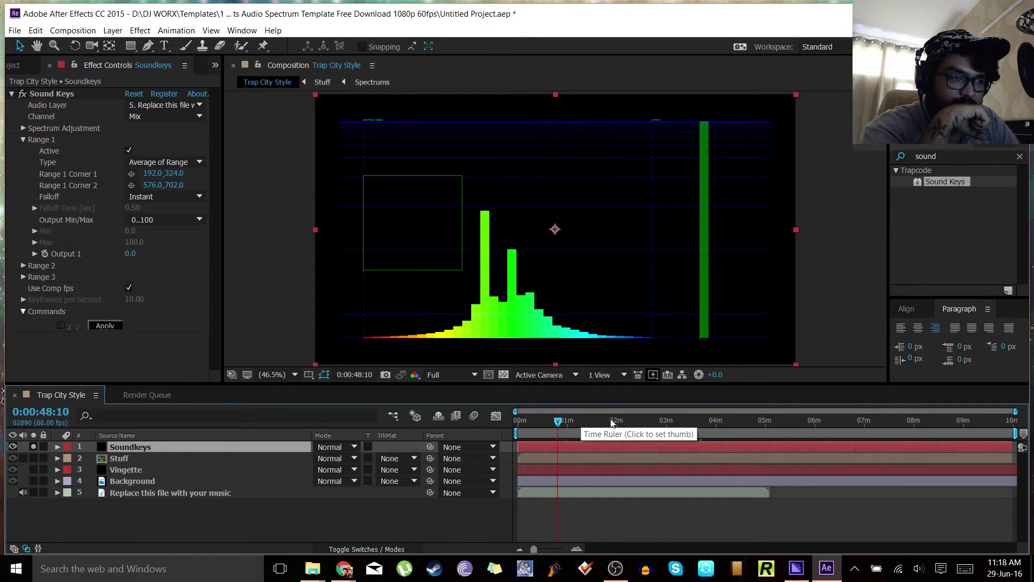
click(652, 421)
click(683, 420)
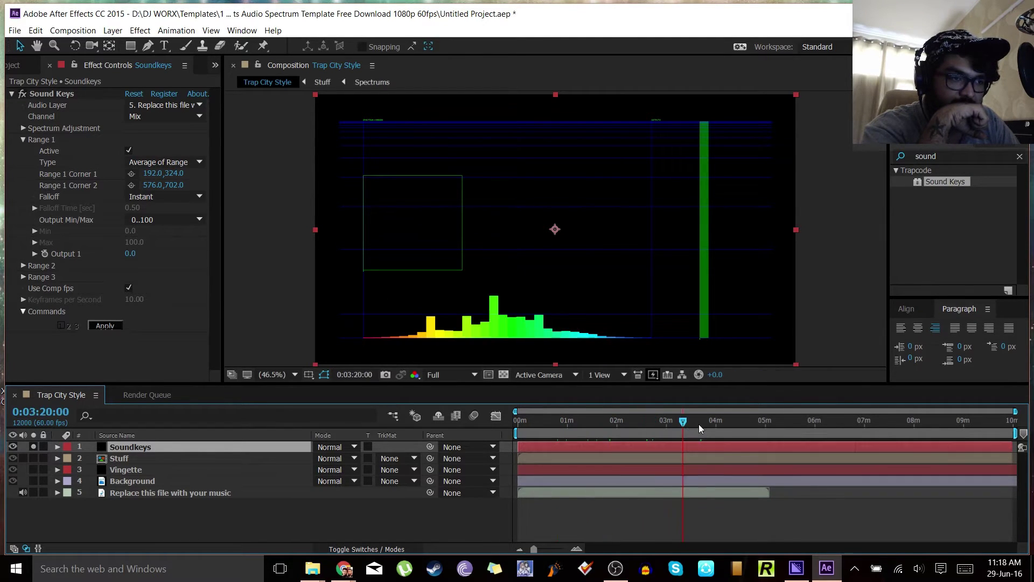
click(714, 425)
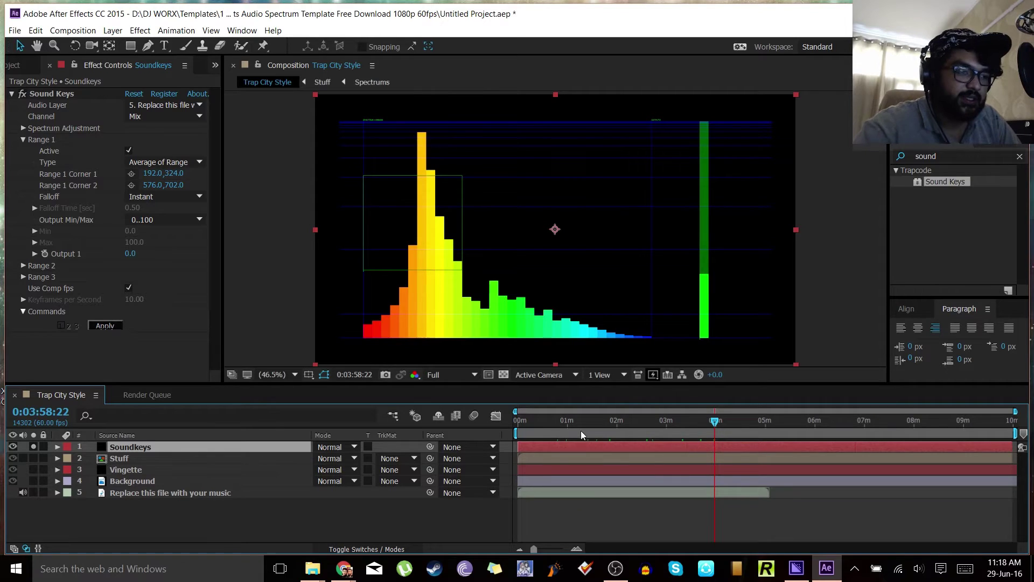
click(553, 425)
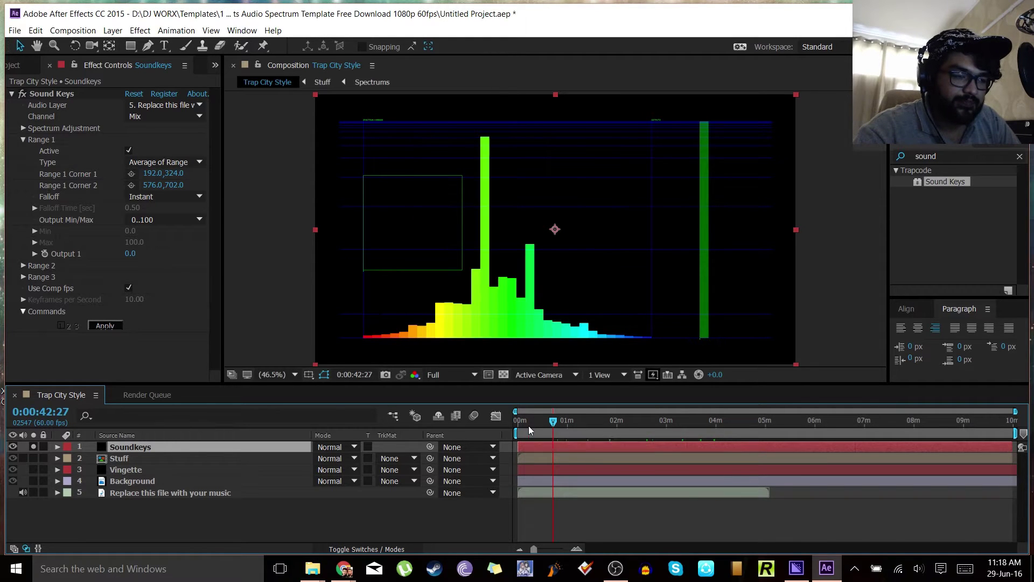
click(528, 425)
click(563, 425)
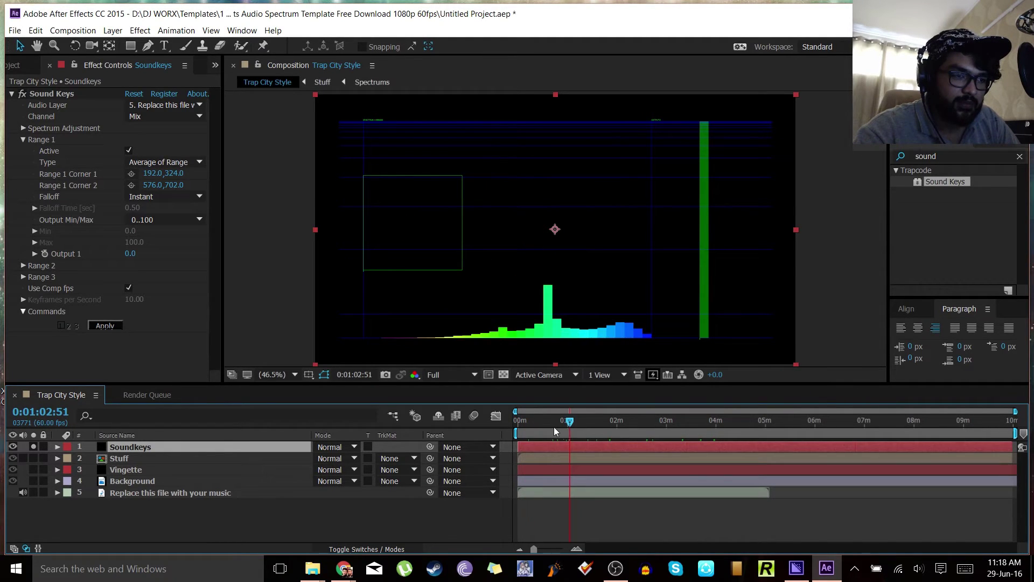
click(595, 426)
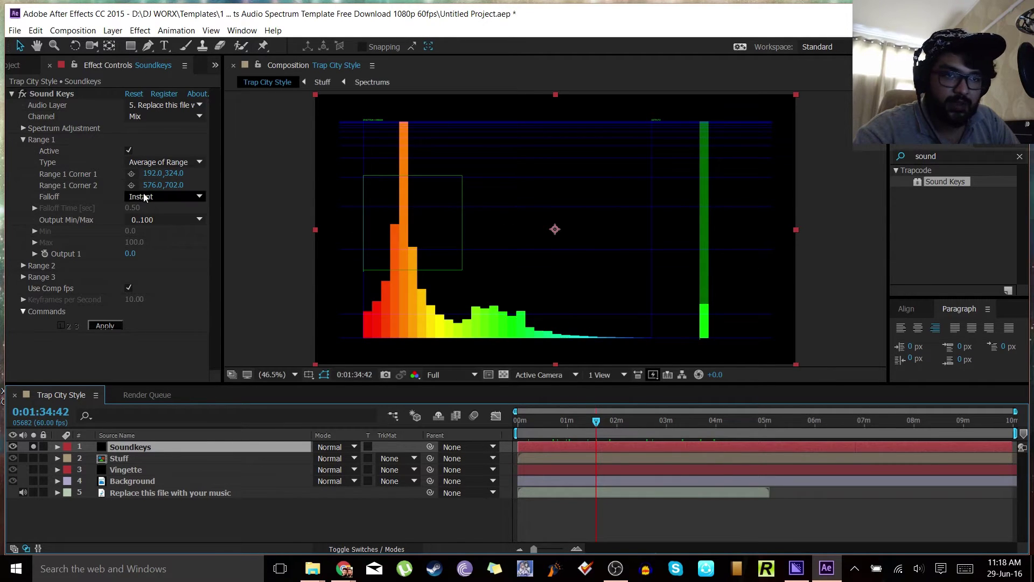
- Narrow Range 1 around the tall orange bar by setting the horizontal position of Corner 1 to 345 and Corner 2 to 375
click(153, 173)
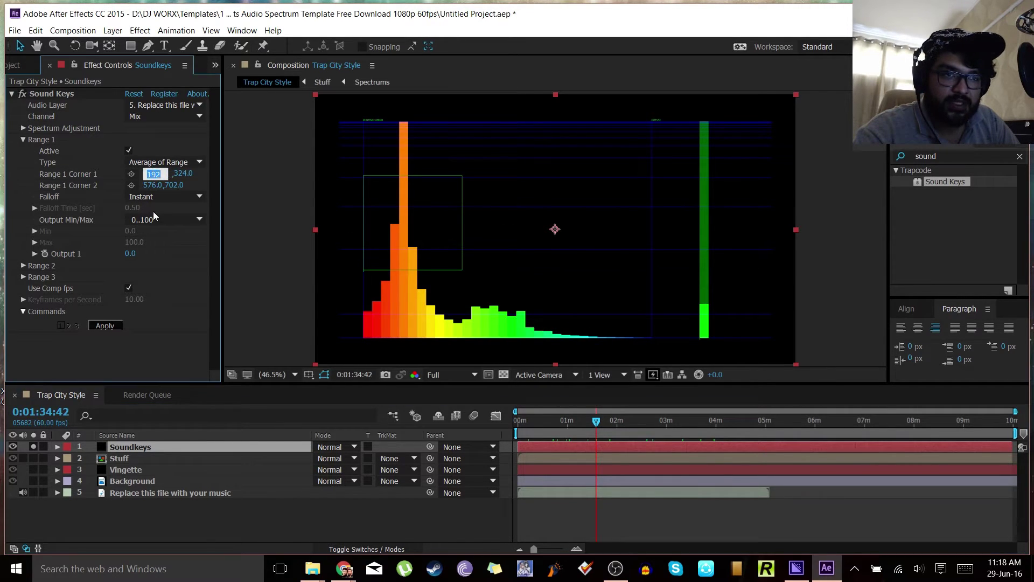
key(Return)
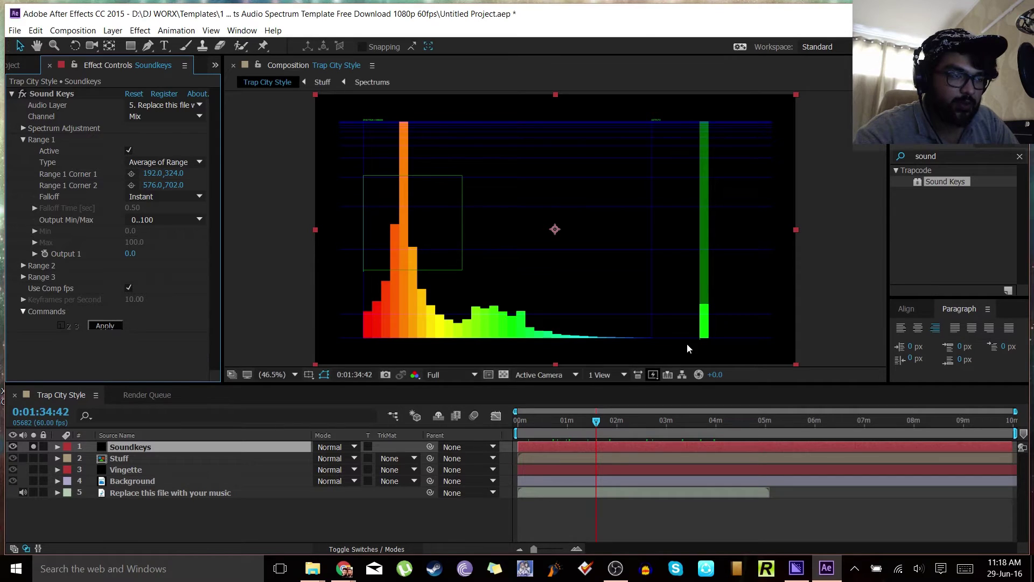
drag(152, 173, 248, 175)
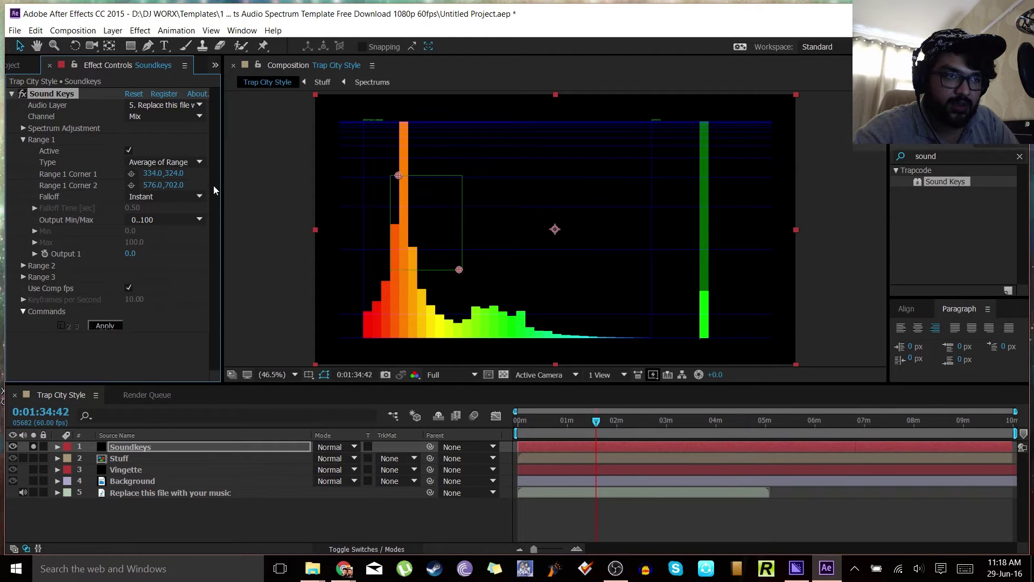
drag(155, 173, 167, 173)
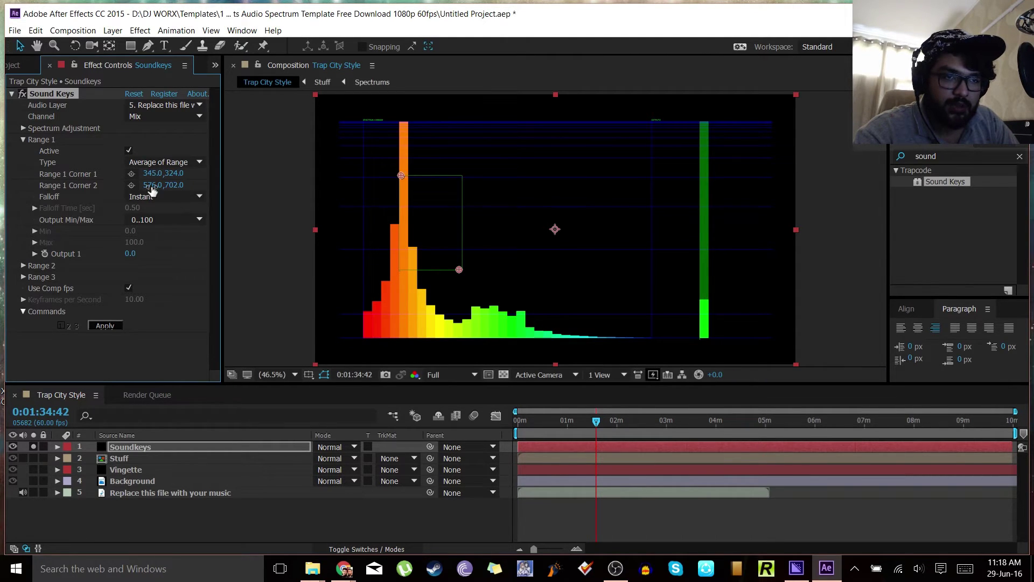
drag(151, 186, 18, 181)
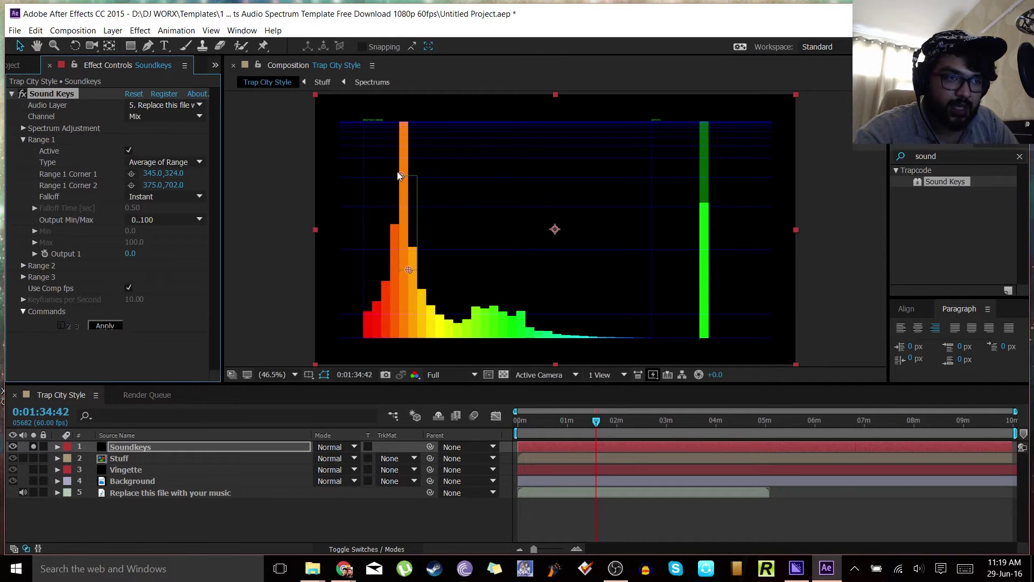
- Reposition Range 1 Corner 1 at about 342.8, 106.7 and Corner 2 at about 381.5, 615.9, and check the range at 0:01:43:40
drag(400, 177, 401, 125)
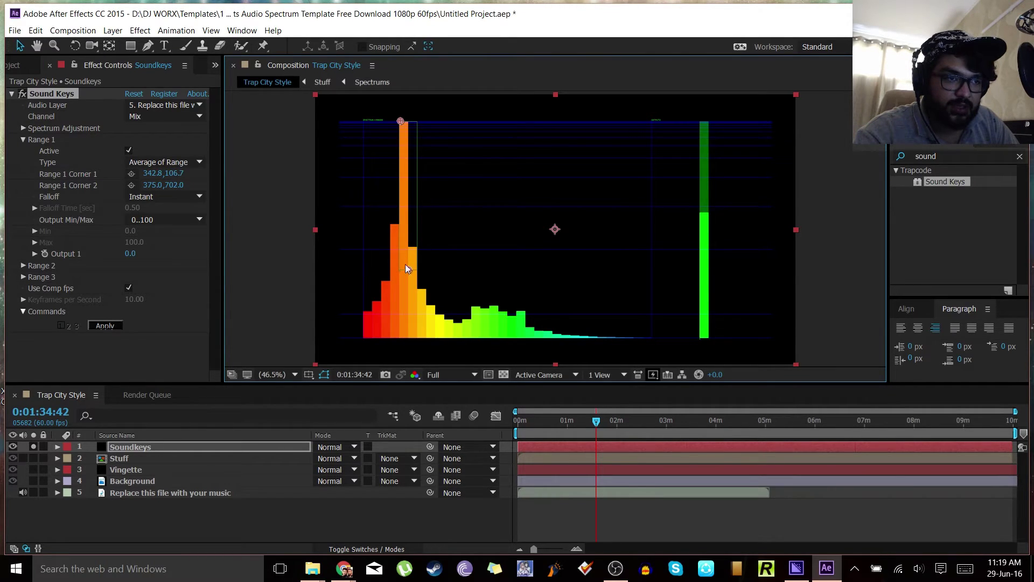
drag(409, 246, 409, 246)
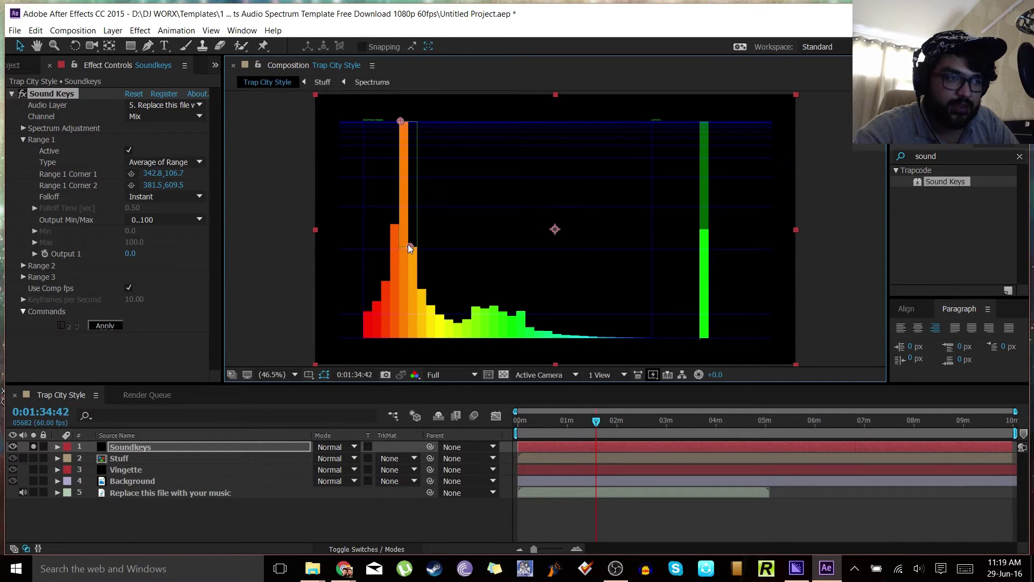
drag(408, 244, 408, 246)
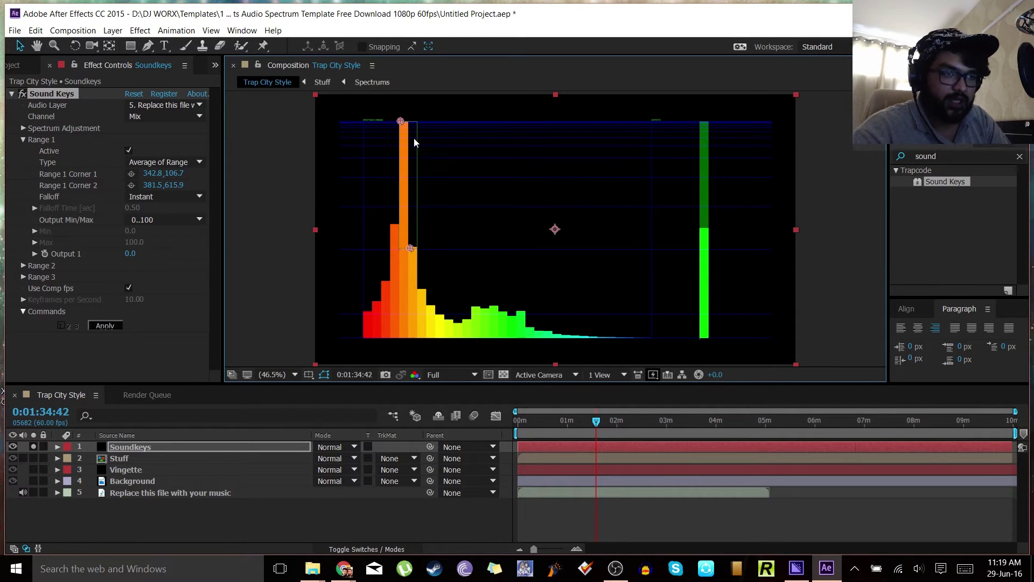
mouse_move(590, 422)
mouse_down()
mouse_move(561, 418)
mouse_move(668, 426)
mouse_move(609, 416)
mouse_move(709, 403)
mouse_move(603, 412)
mouse_up()
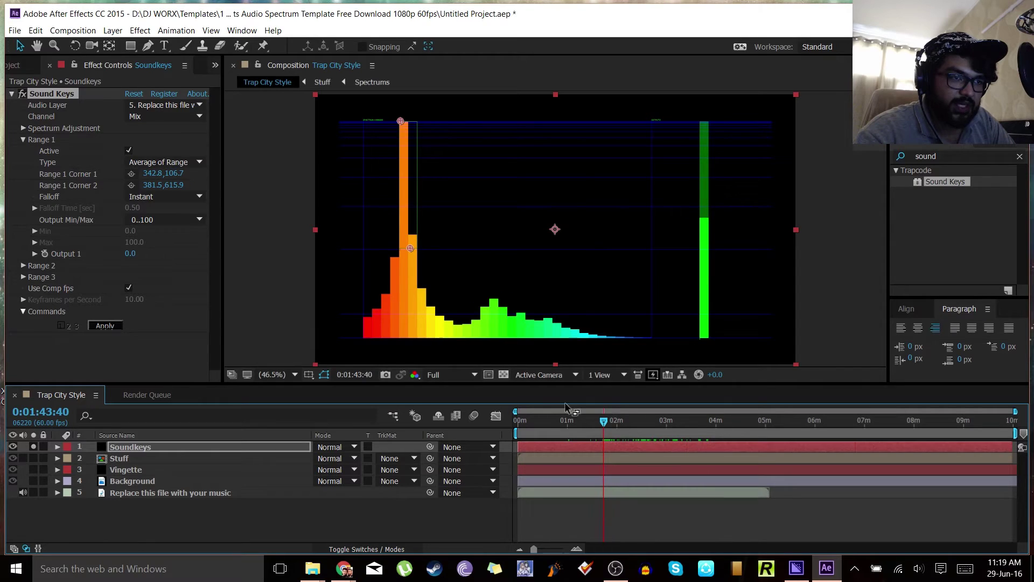
- Reposition Range 1 Corner 2 of Sound Keys to about 398.7, 693.4
drag(411, 250, 415, 249)
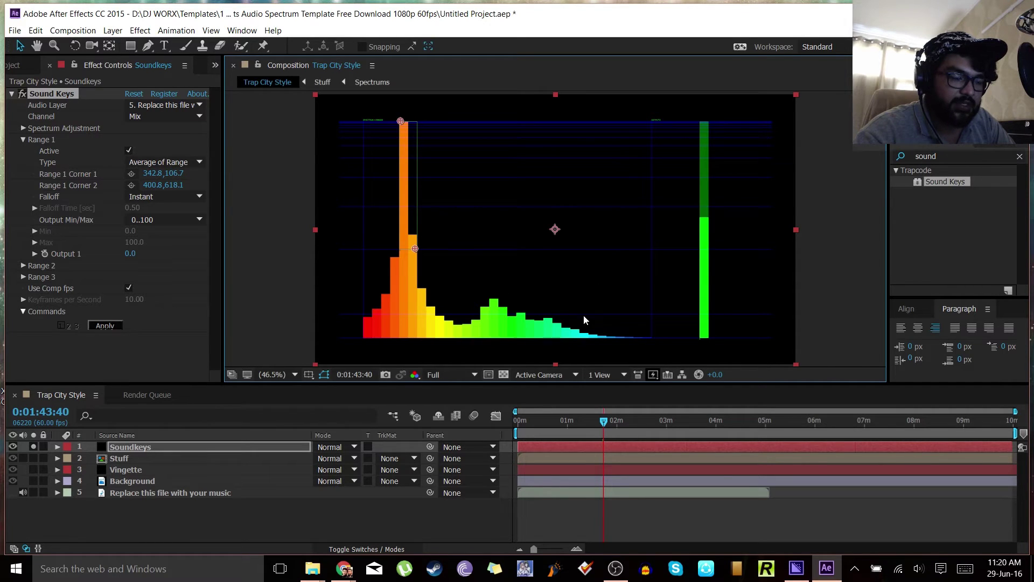
drag(417, 250, 416, 268)
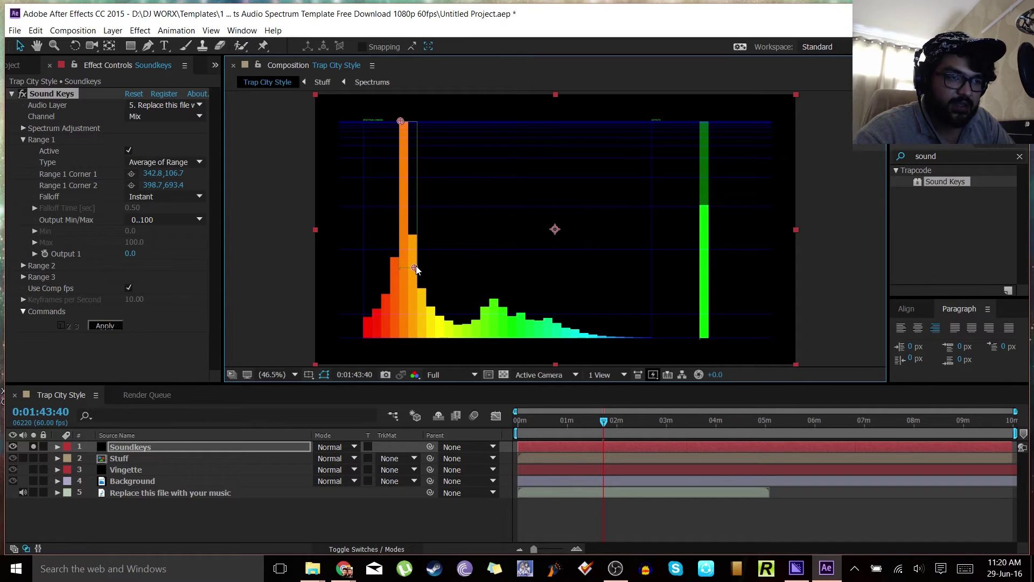
click(152, 197)
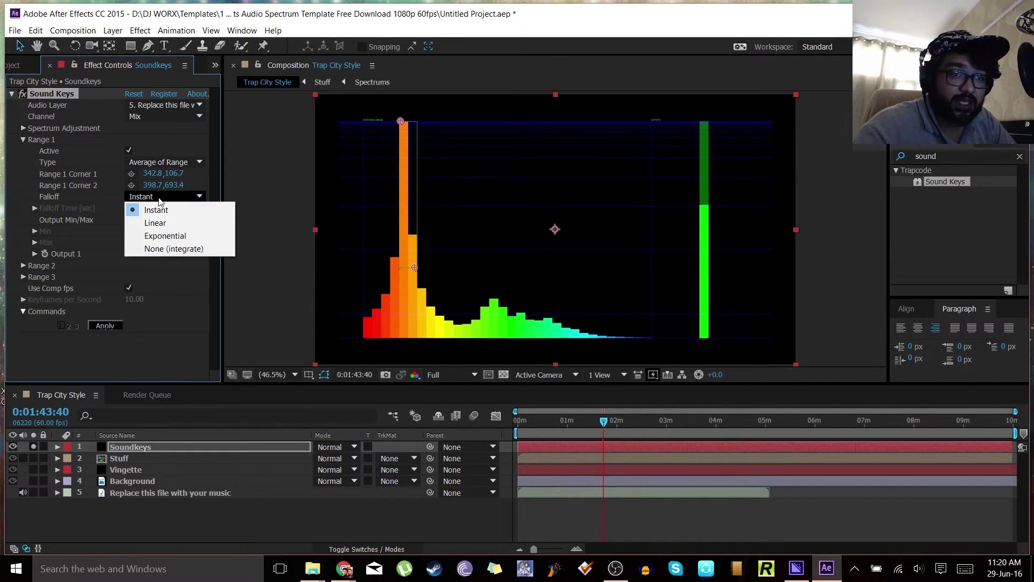
click(128, 288)
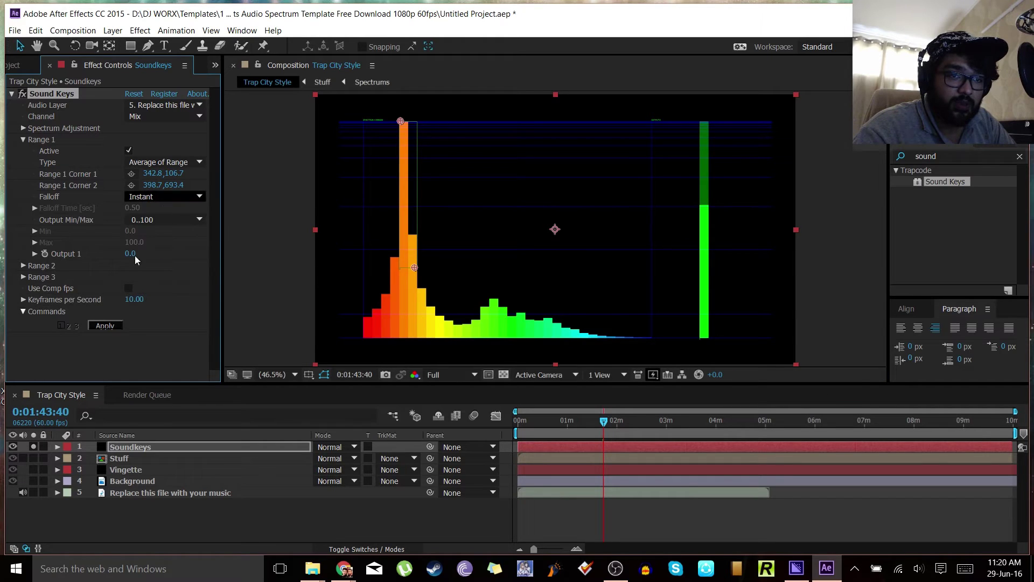
click(128, 288)
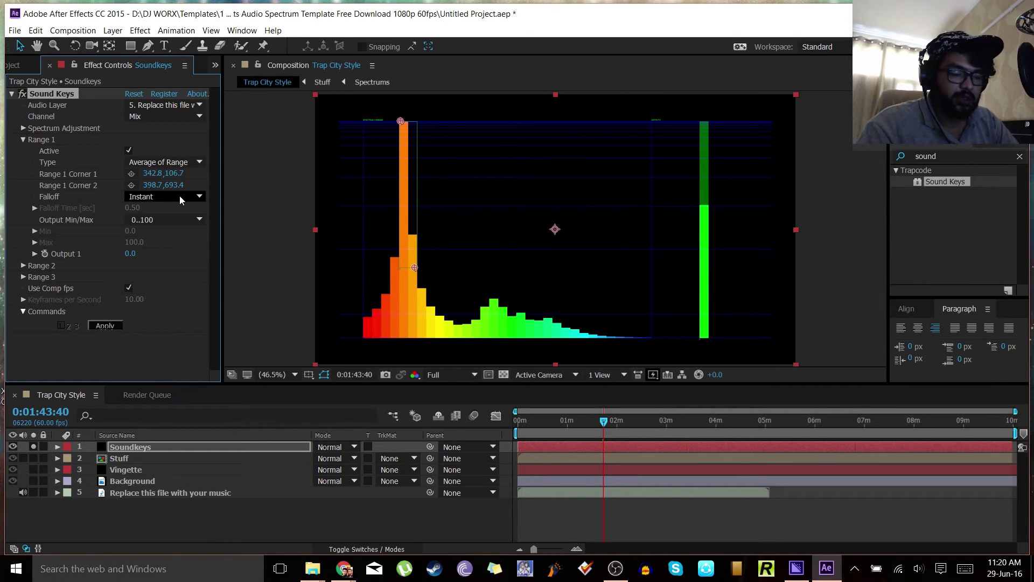
- Set the Range 1 falloff to Linear with a falloff time of 1 second
click(179, 195)
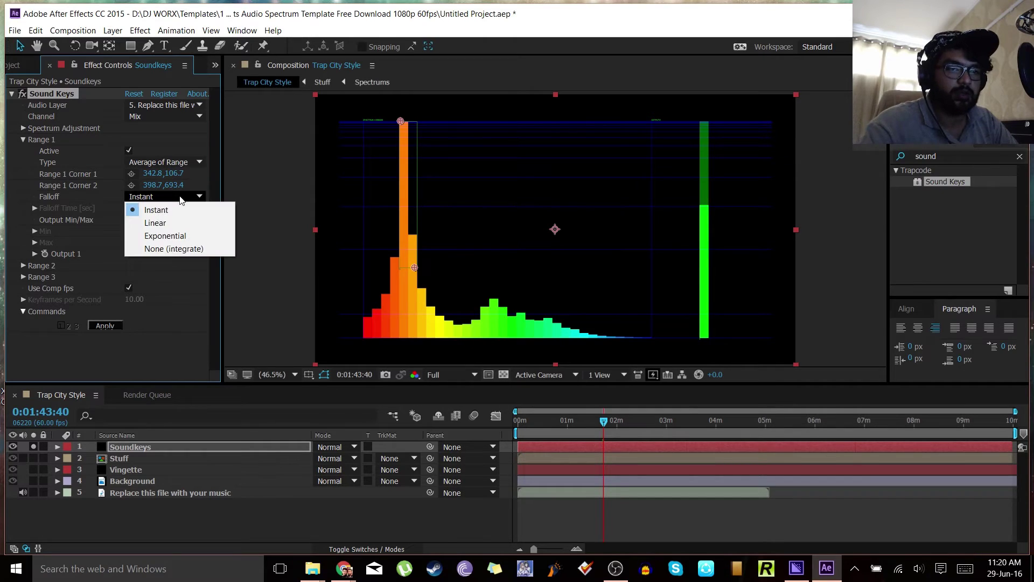
click(182, 220)
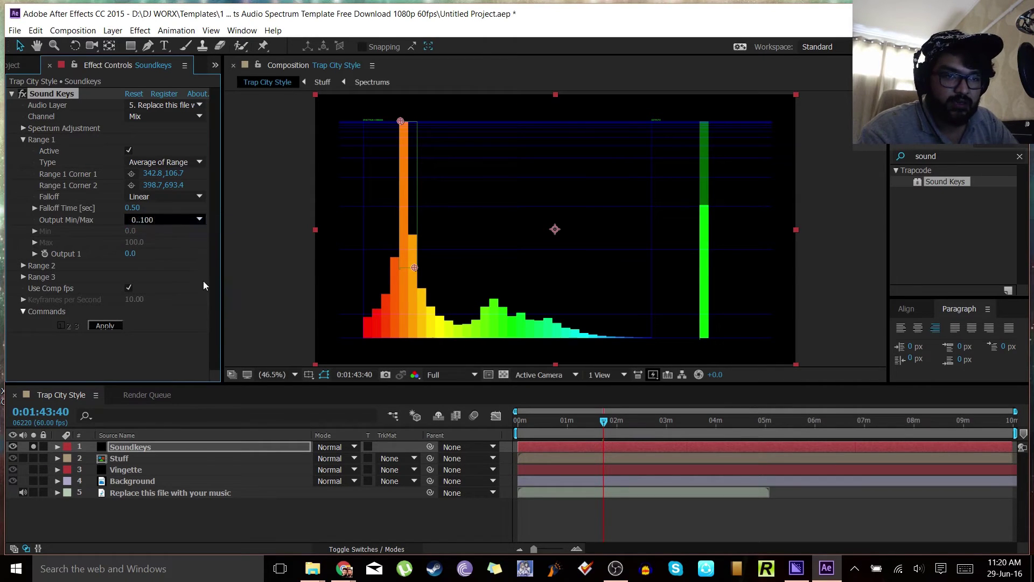
click(130, 208)
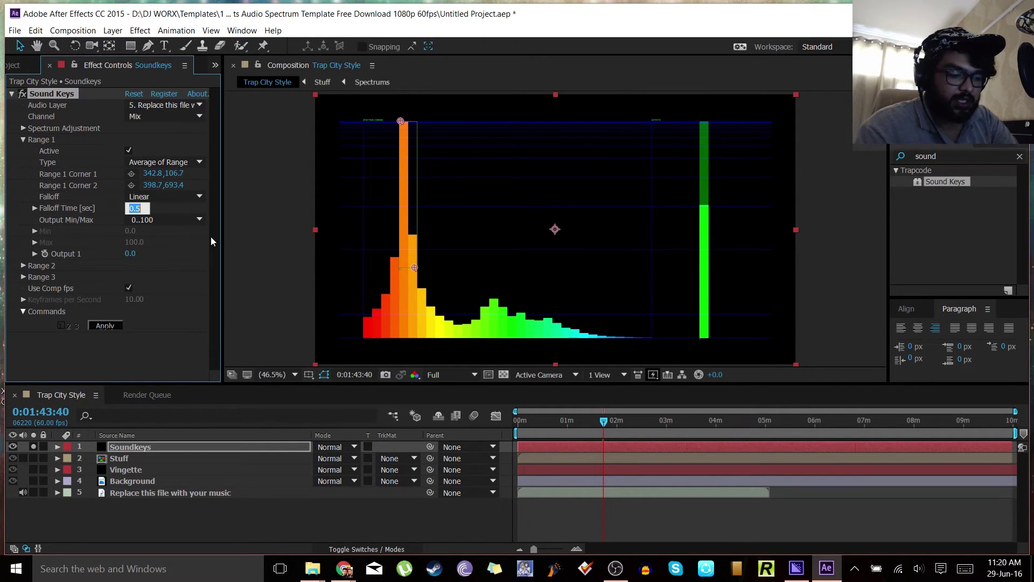
text(1)
key(Return)
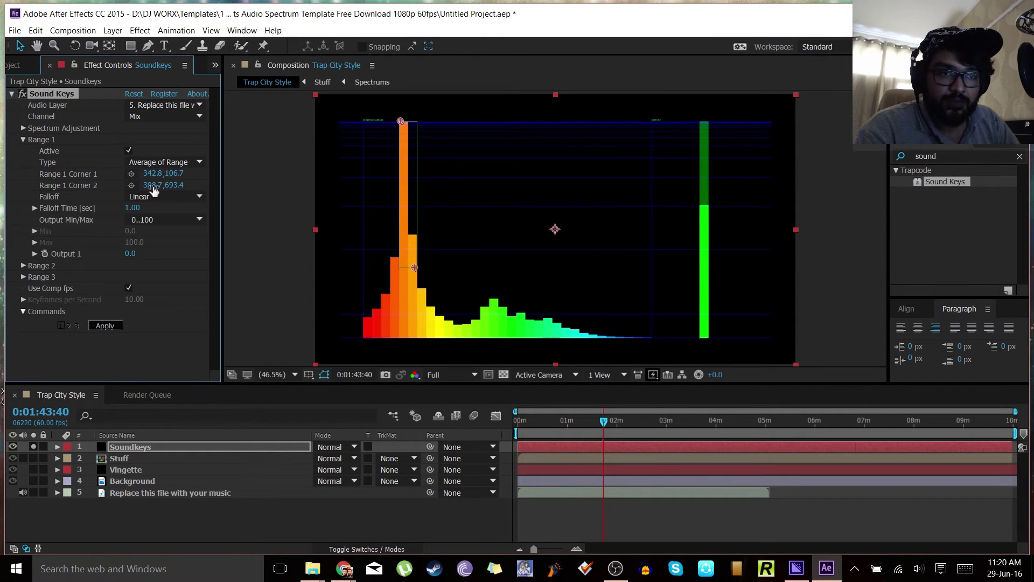
- Set the Range 1 output to a Custom range with Min 100 and Max 150, and apply Sound Keys
click(156, 219)
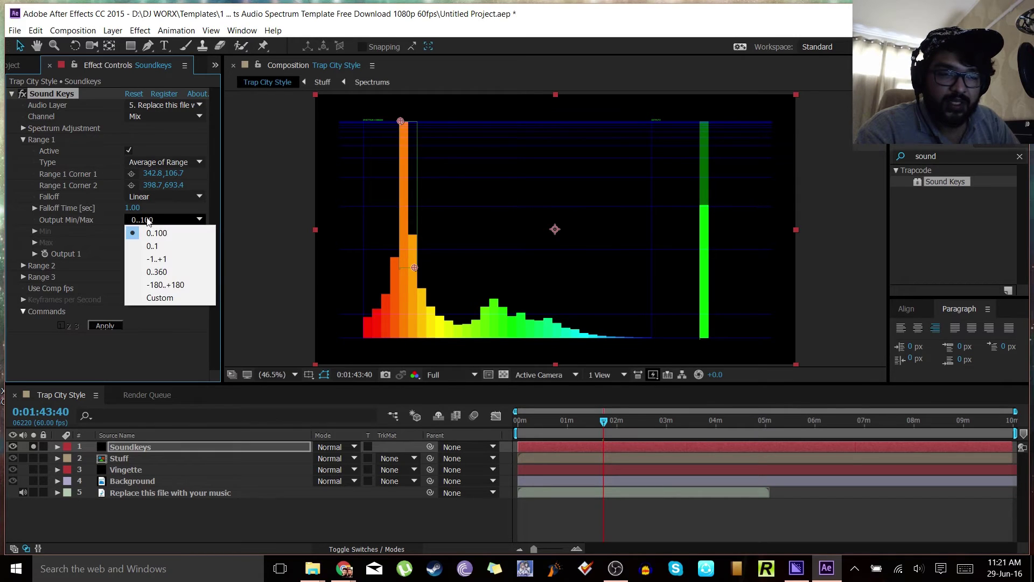
click(165, 296)
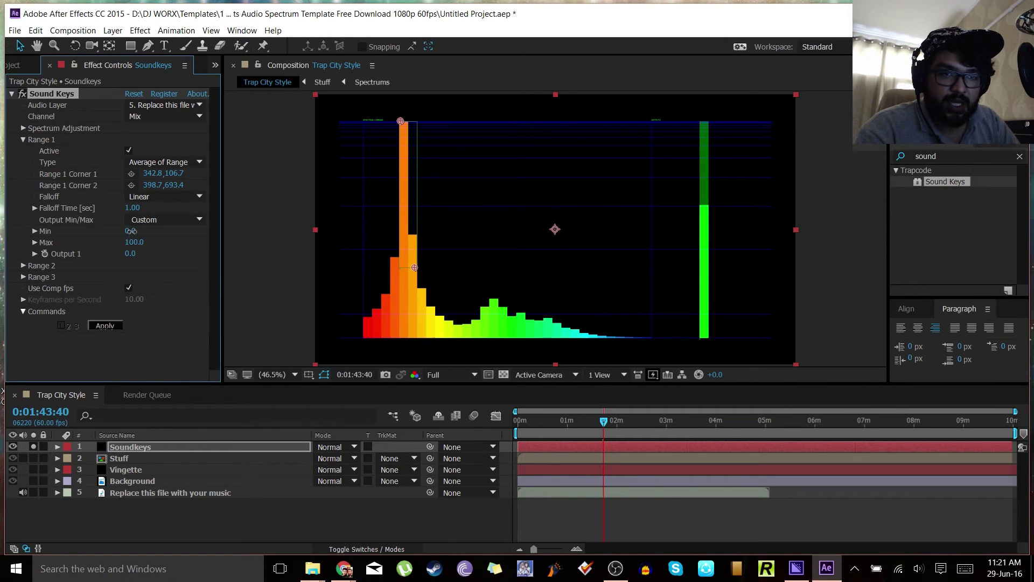
click(132, 231)
text(100)
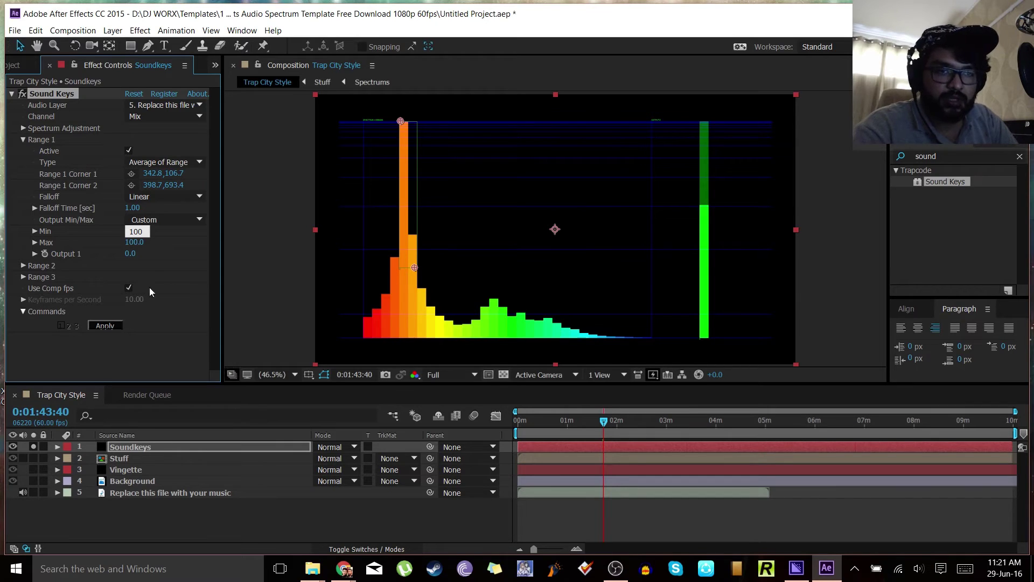
key(Tab)
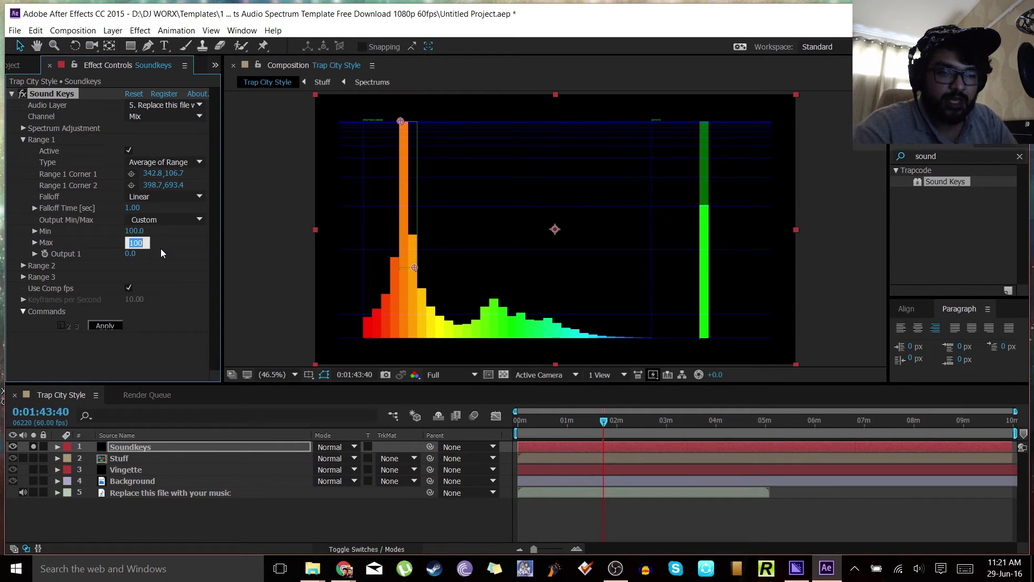
text(150)
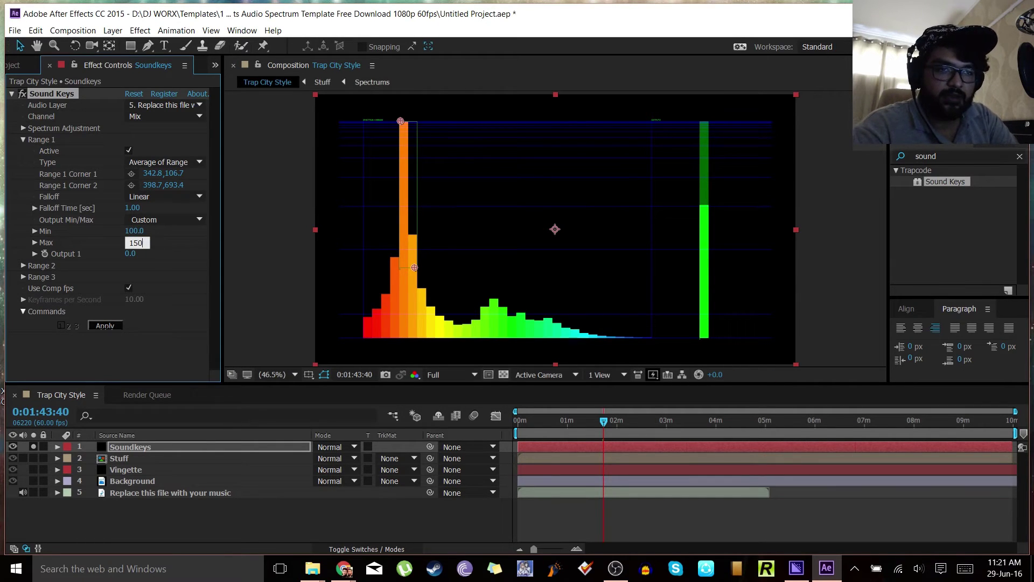
key(Return)
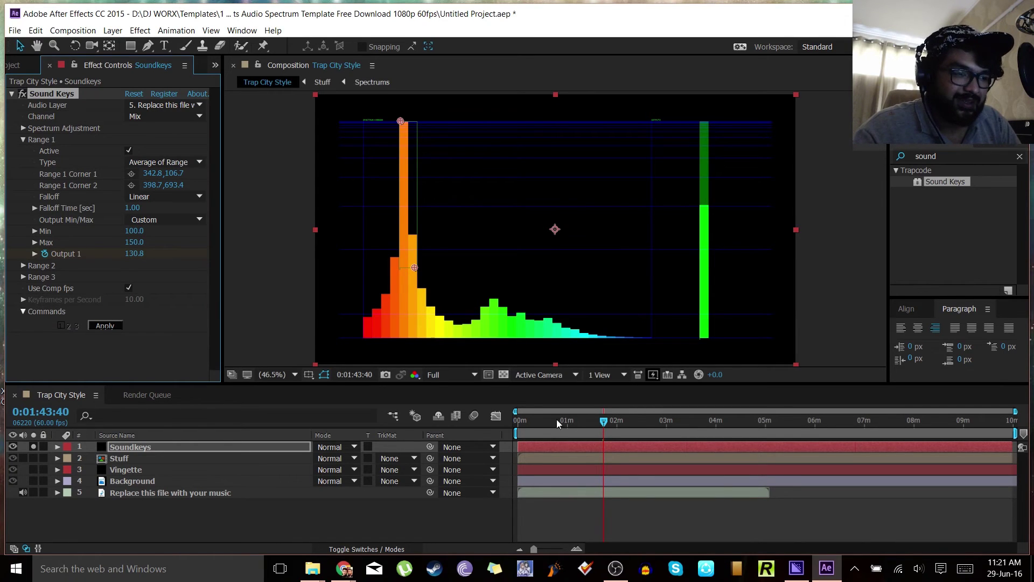
- Unsolo and hide the Soundkeys layer, and check the Stuff layer by switching its visibility off and on
click(34, 446)
click(13, 447)
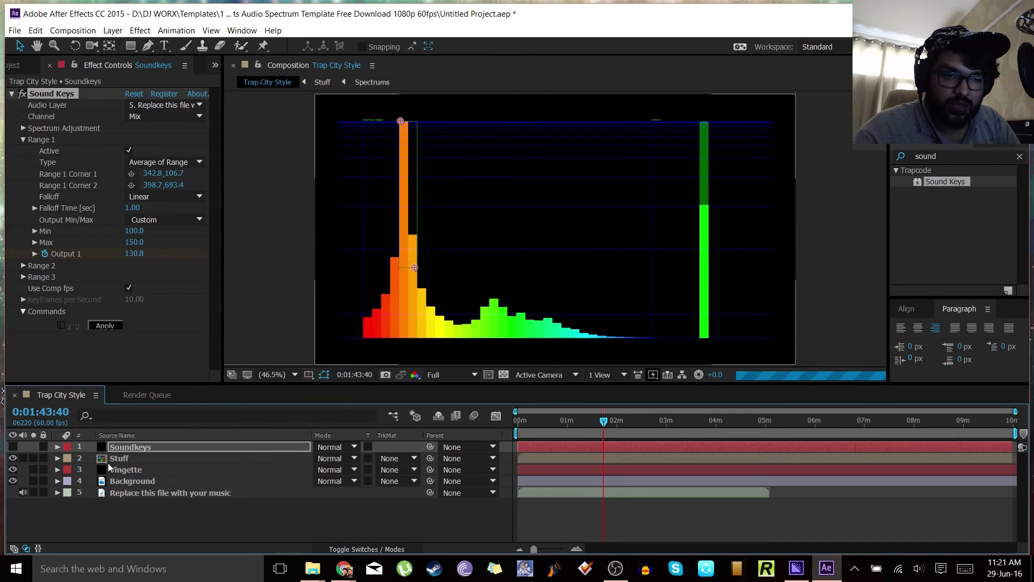
click(132, 459)
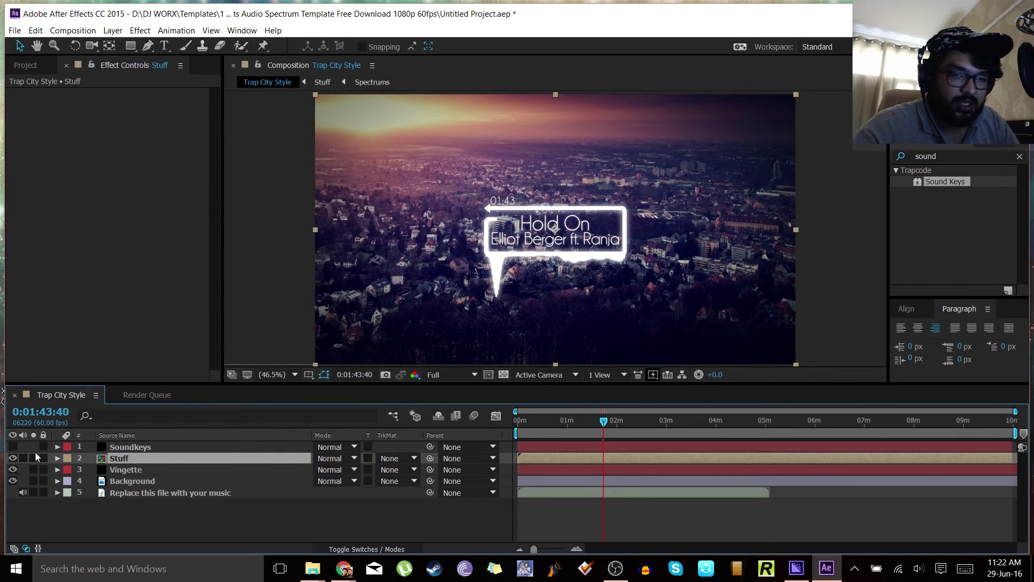
click(12, 458)
click(13, 458)
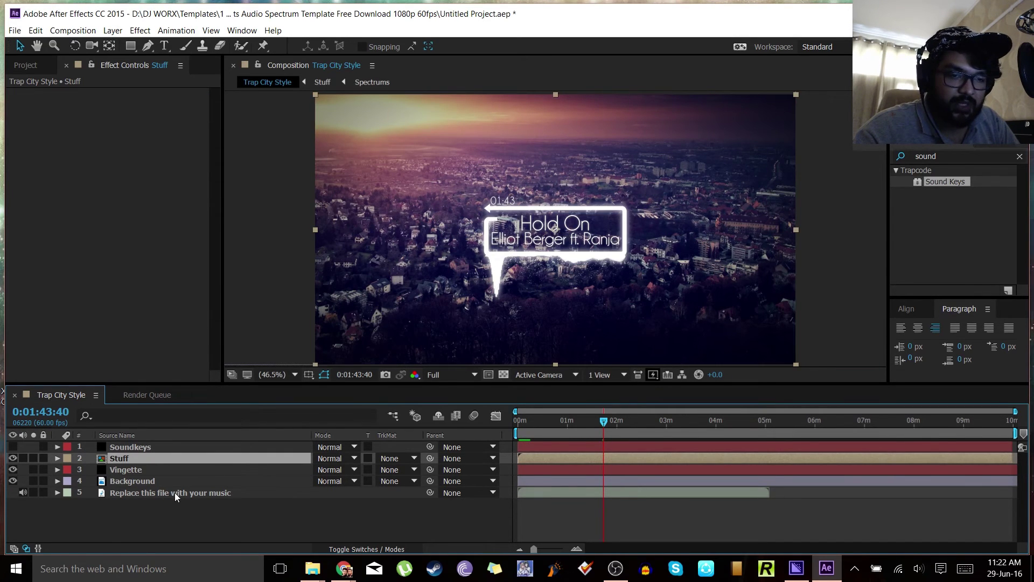
- Reveal the Scale property of the Stuff layer and the keyframed Output 1 of the Soundkeys layer
key(s)
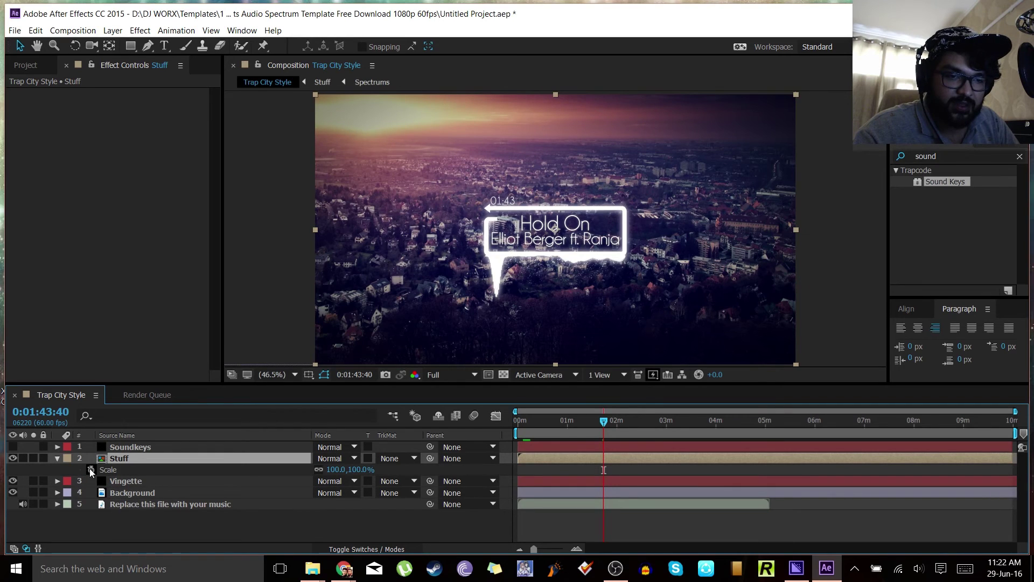
click(123, 448)
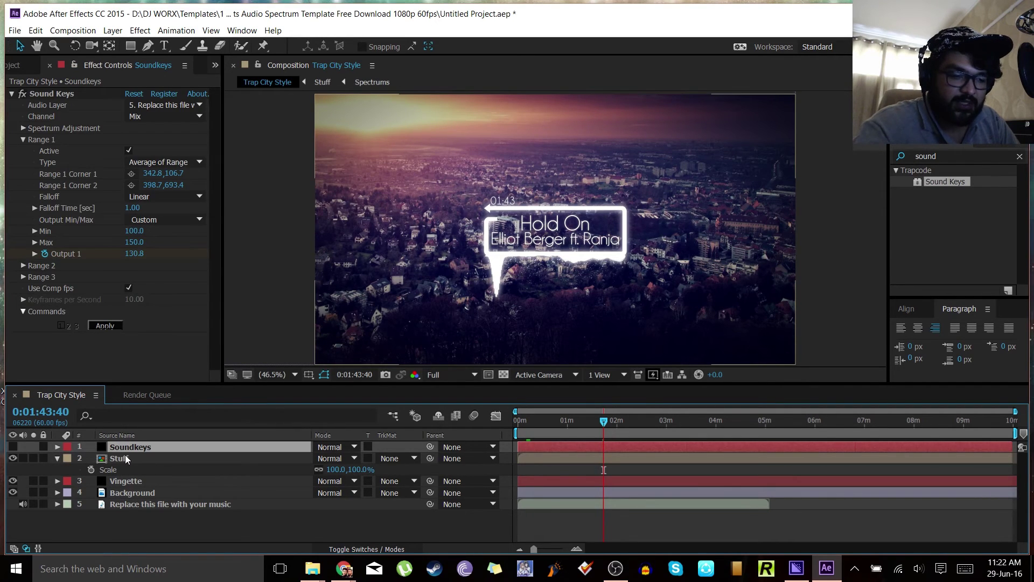
key(u)
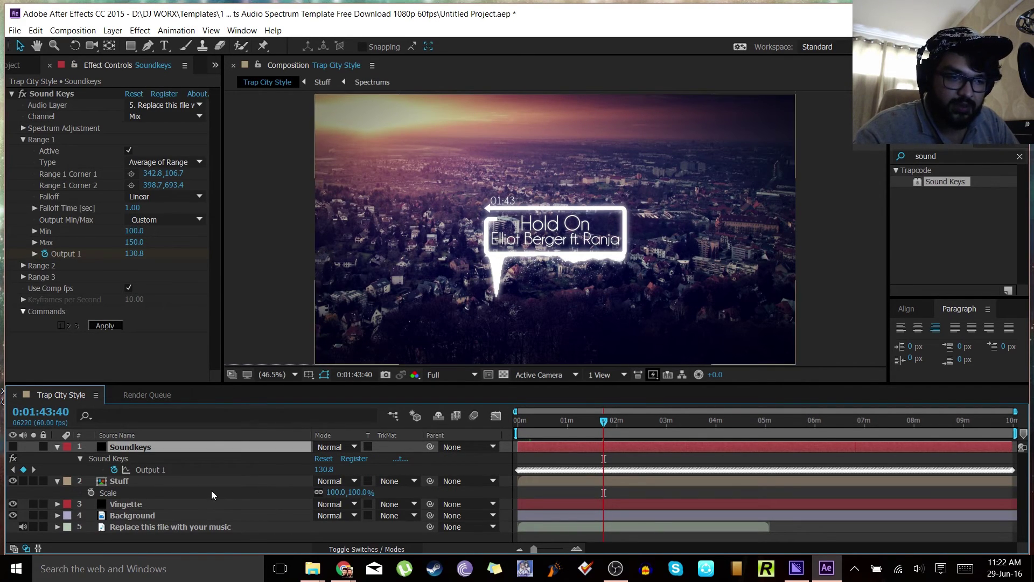
- Link the Stuff layer's Scale to the Soundkeys layer's Output 1 with an expression, and collapse both layers
click(130, 481)
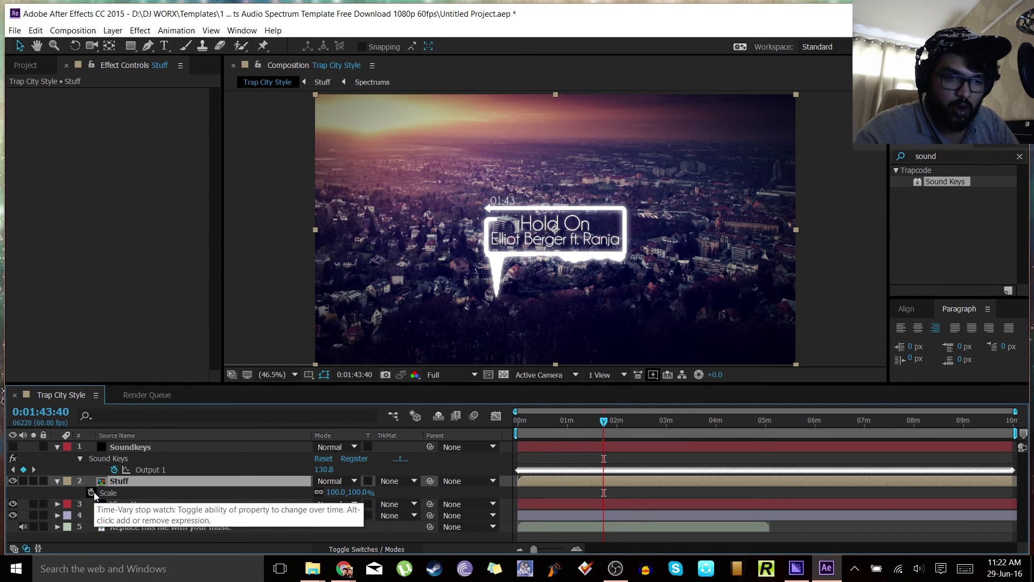
alt+click(94, 492)
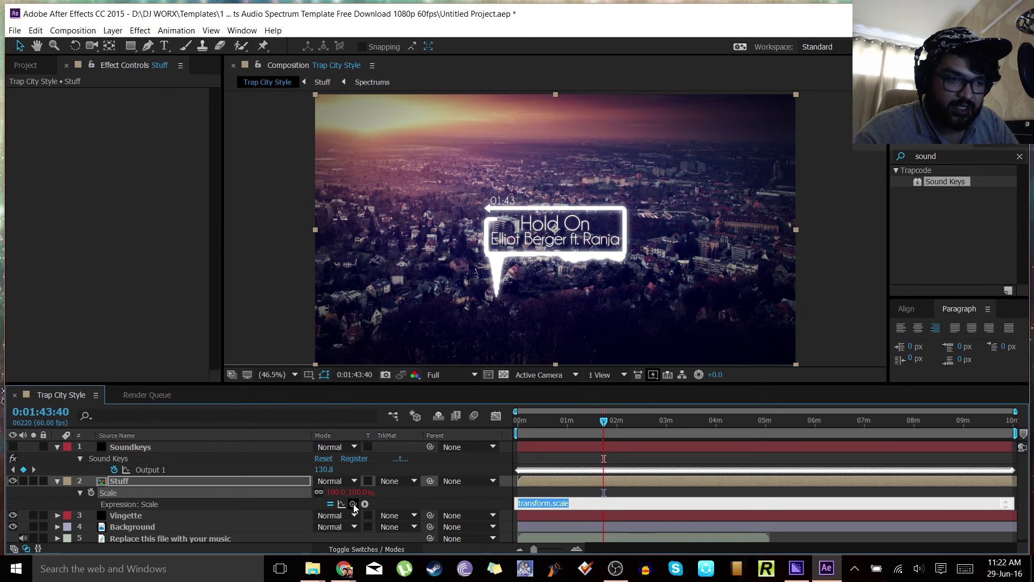
drag(354, 505, 249, 471)
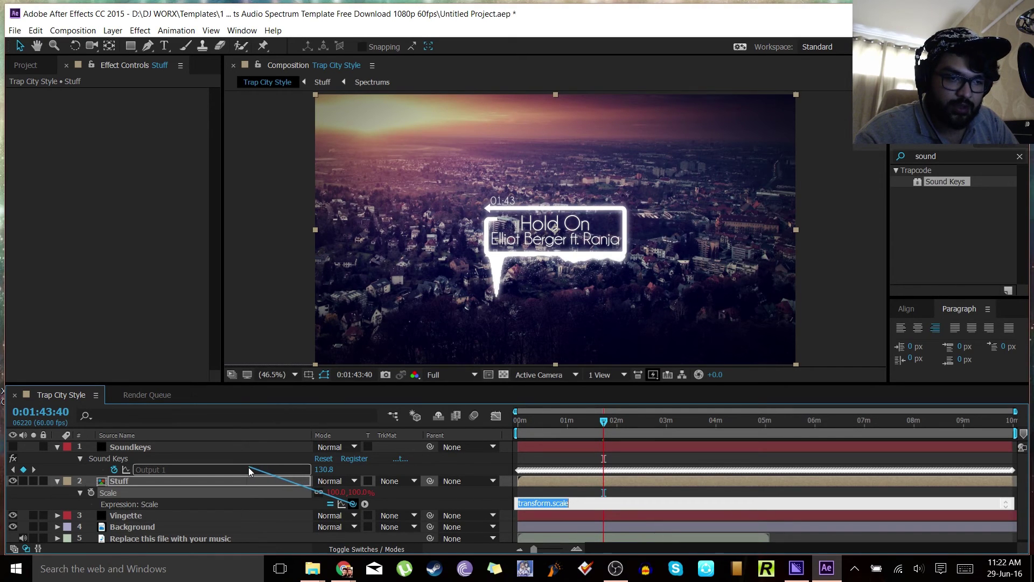
click(407, 499)
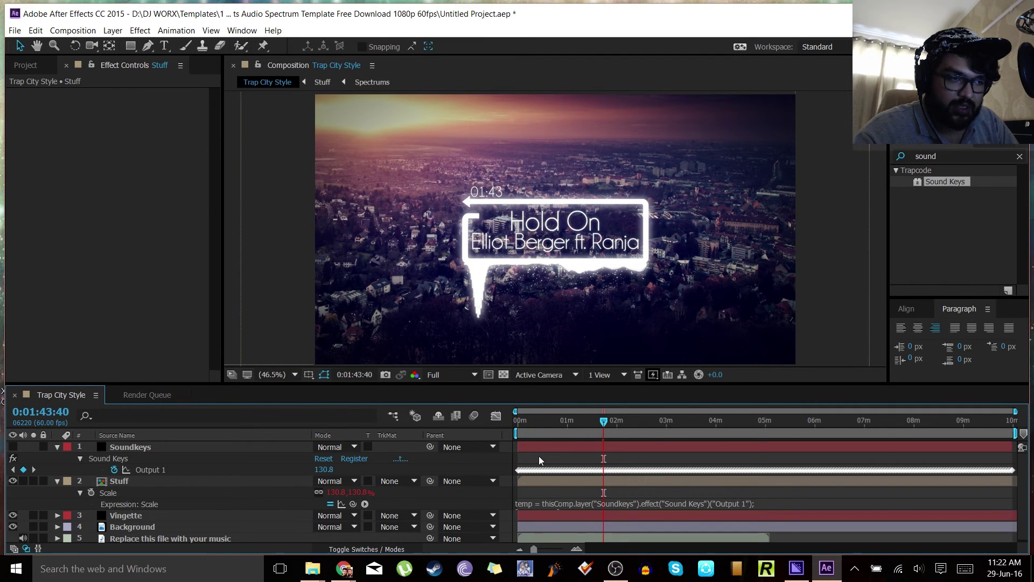
click(56, 481)
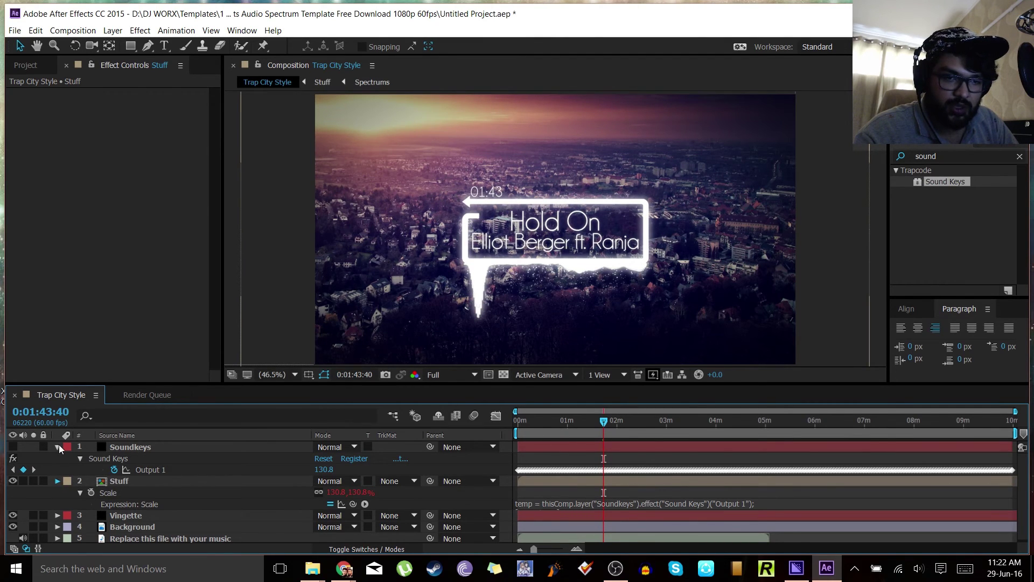
click(59, 445)
- Check the Stuff layer's scaling at several points between 0:00:31:01 and 0:03:46:56, and save the project
click(565, 421)
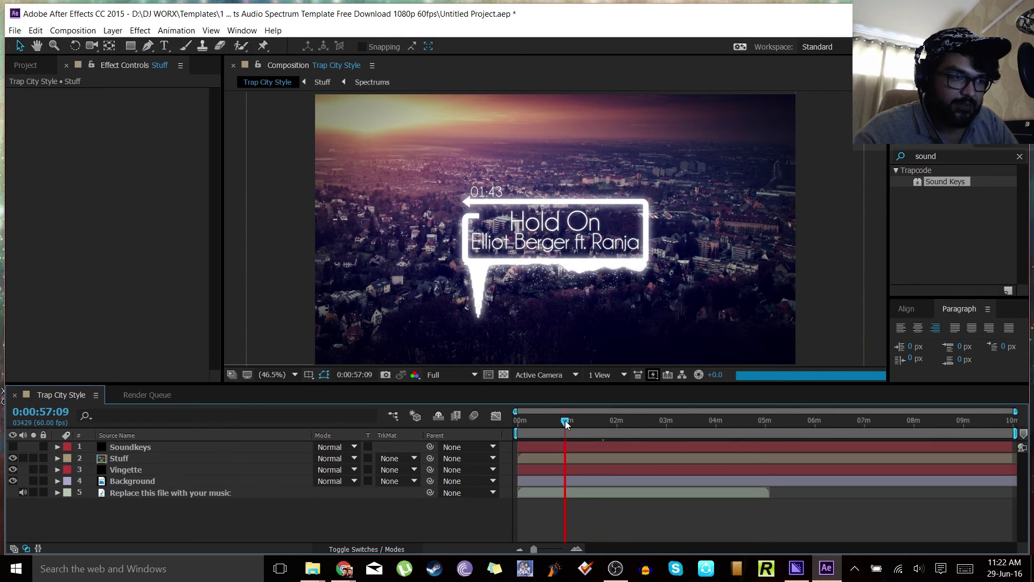
click(592, 421)
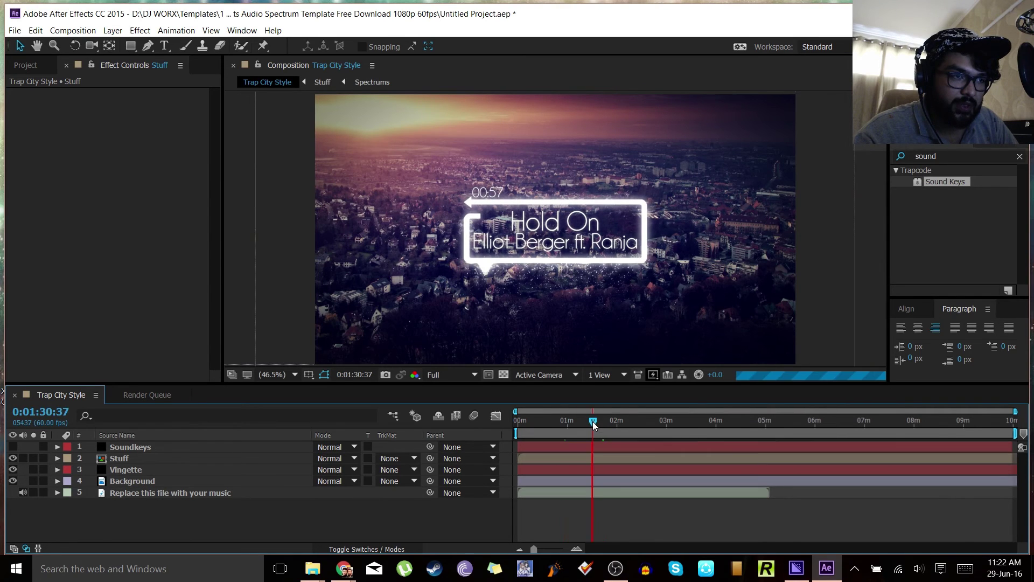
click(642, 421)
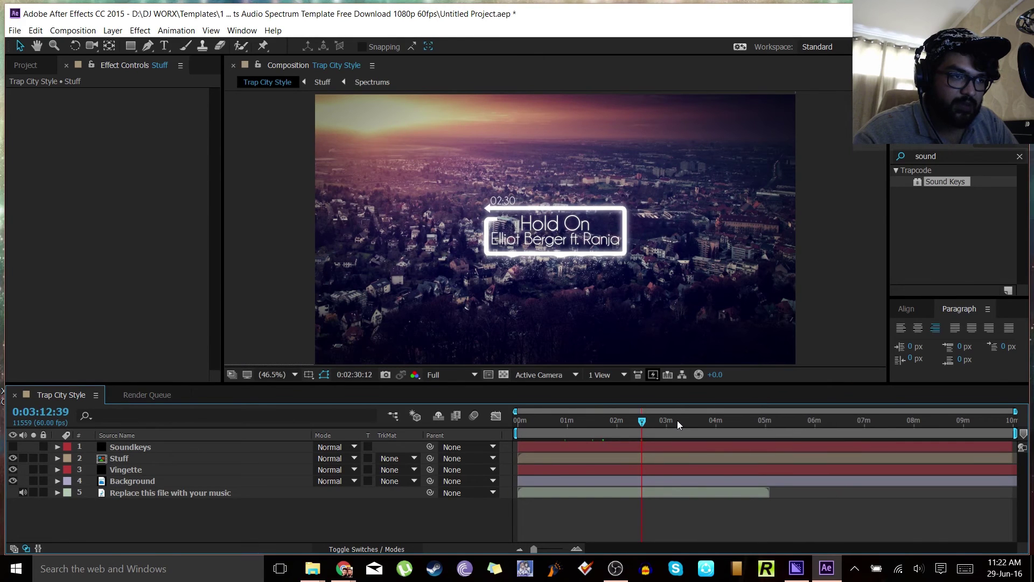
click(677, 421)
click(705, 419)
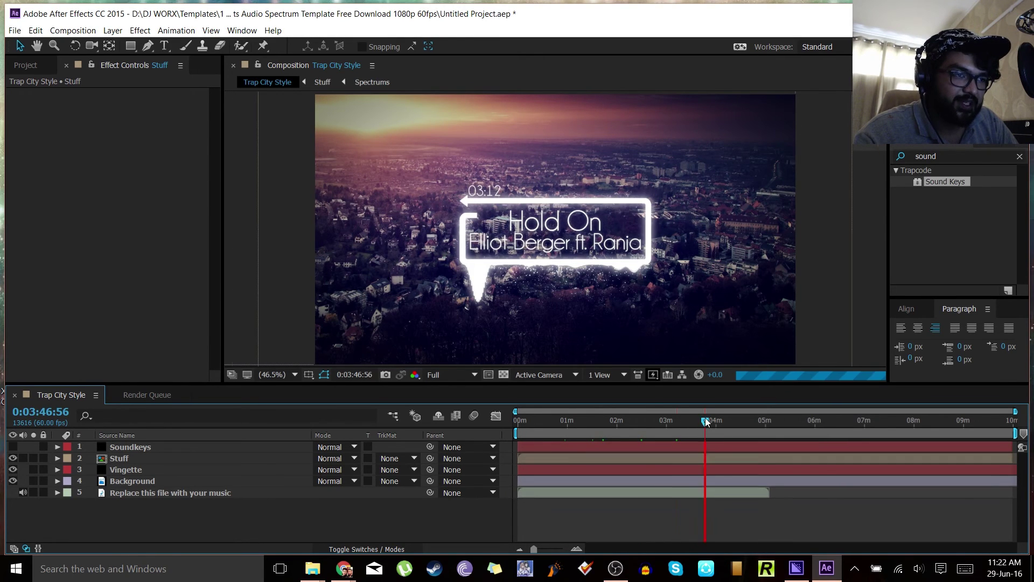
click(579, 420)
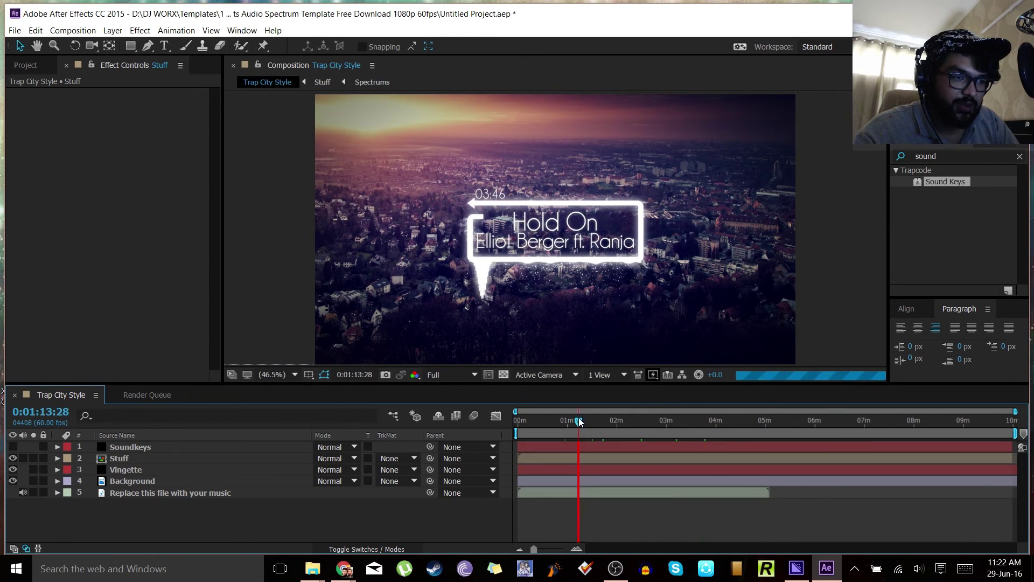
click(544, 421)
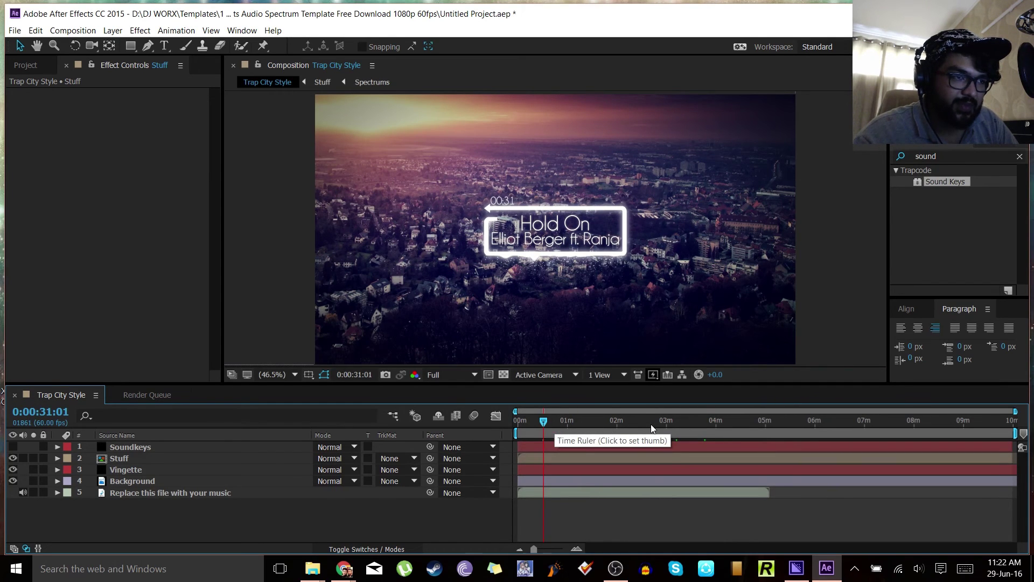
key(ctrl+s)
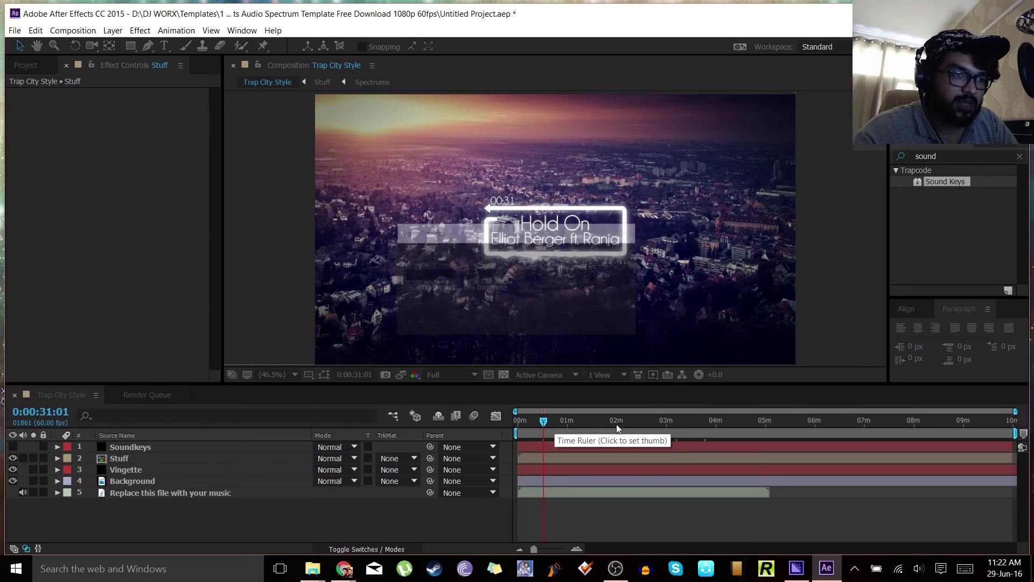
- Examine the music-driven scaling at further points of the song, from 0:03:19:11 to 0:02:25:18
click(682, 421)
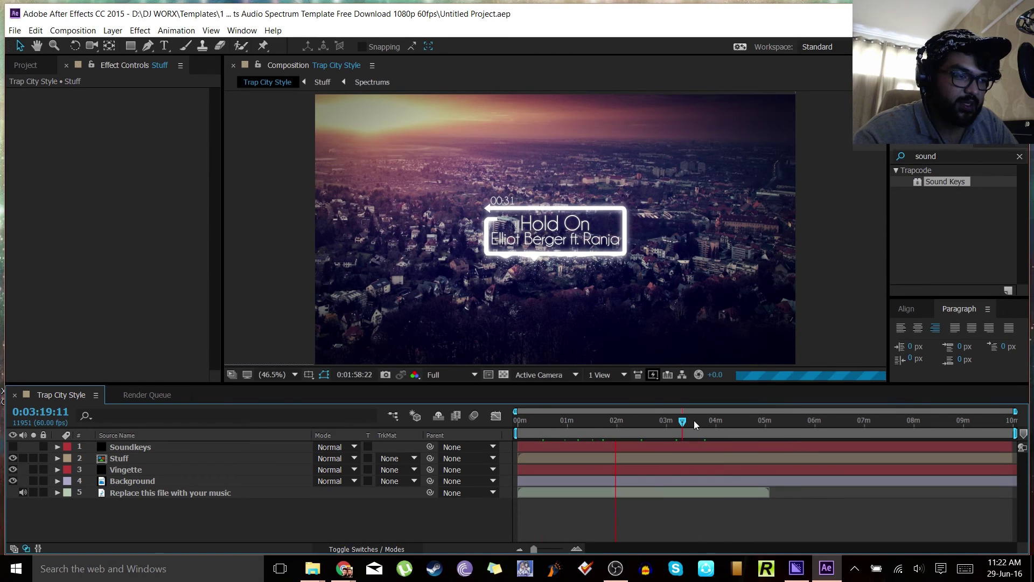
click(725, 426)
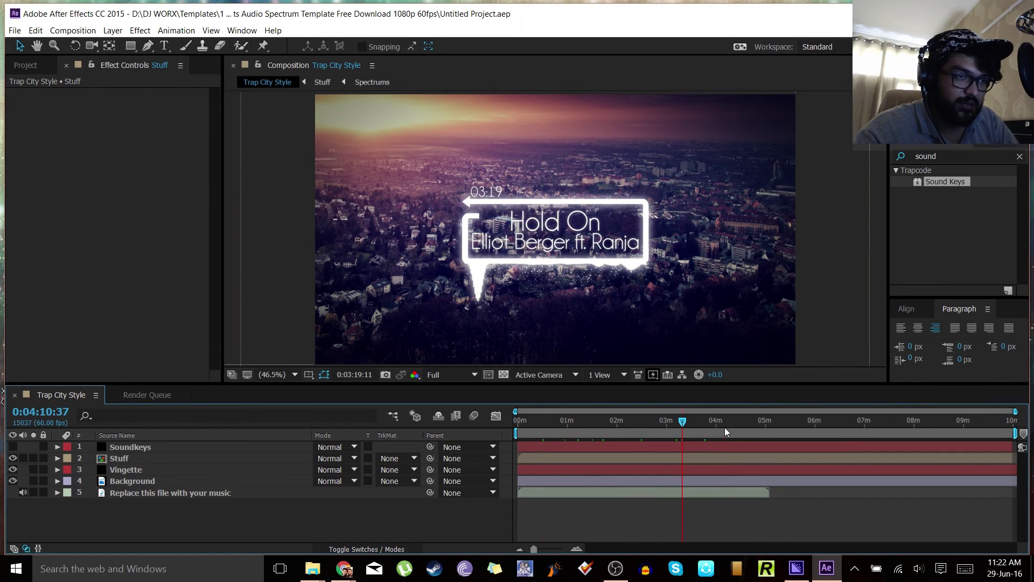
click(682, 421)
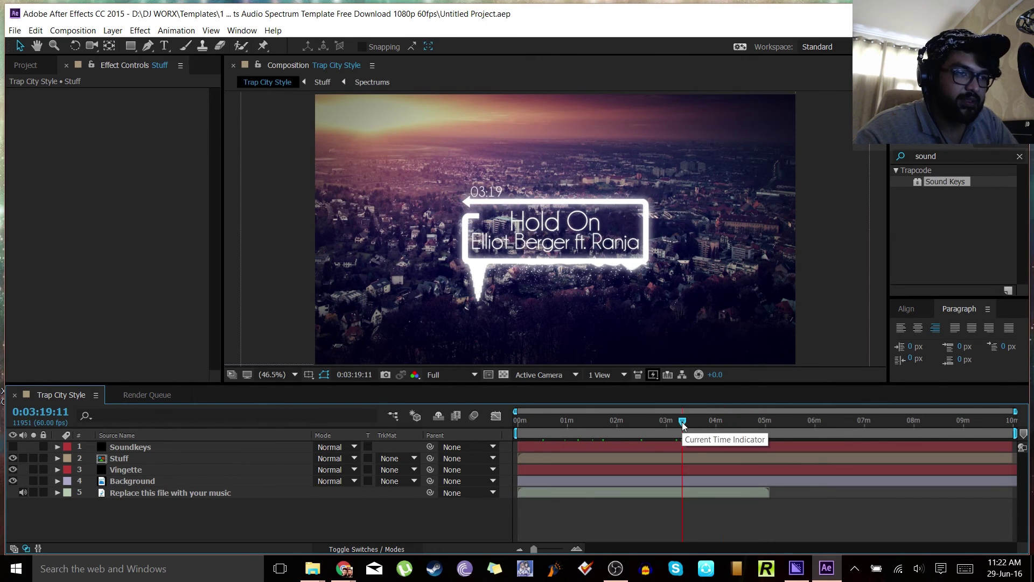
click(632, 419)
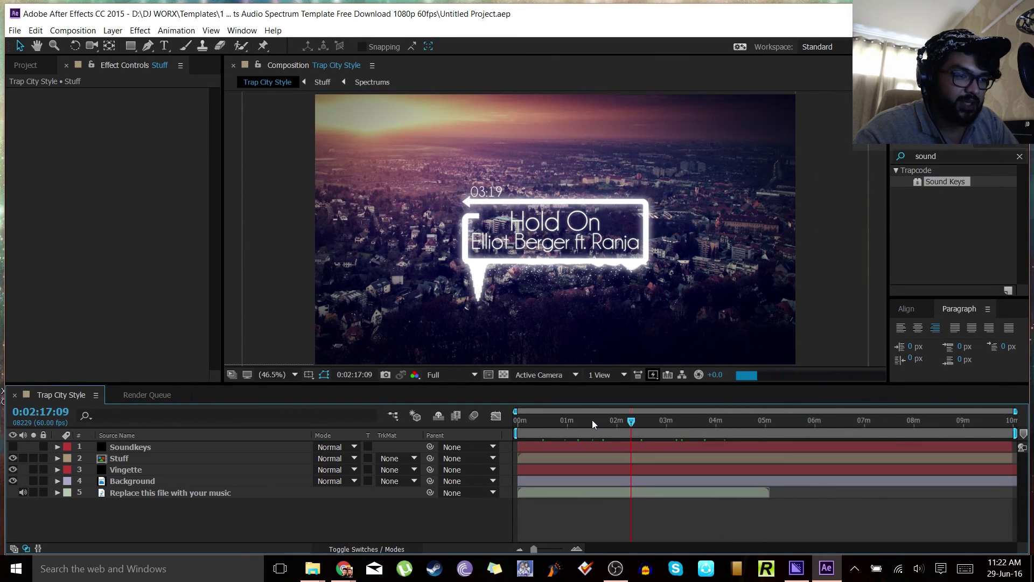
click(628, 423)
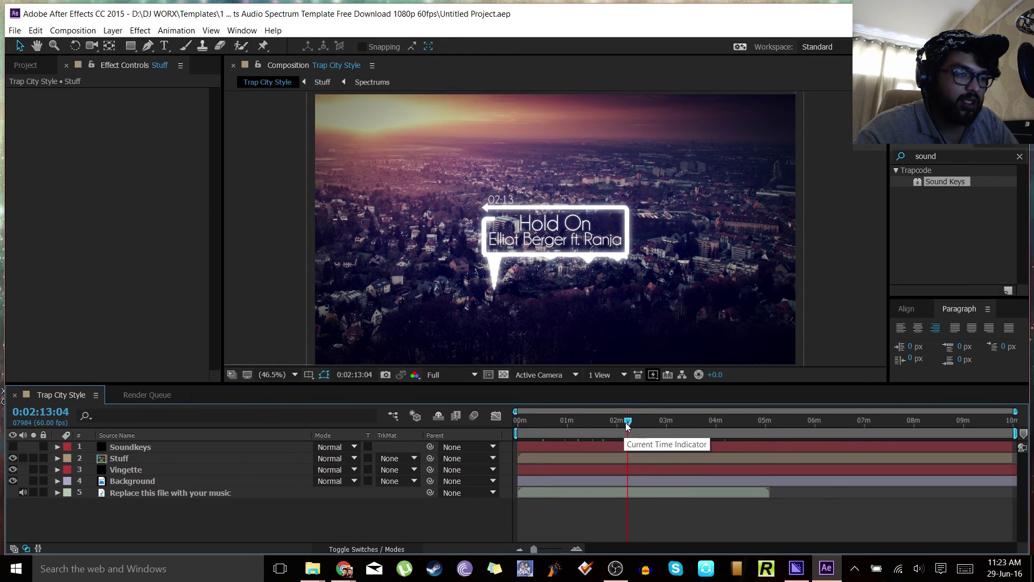
drag(606, 418, 639, 423)
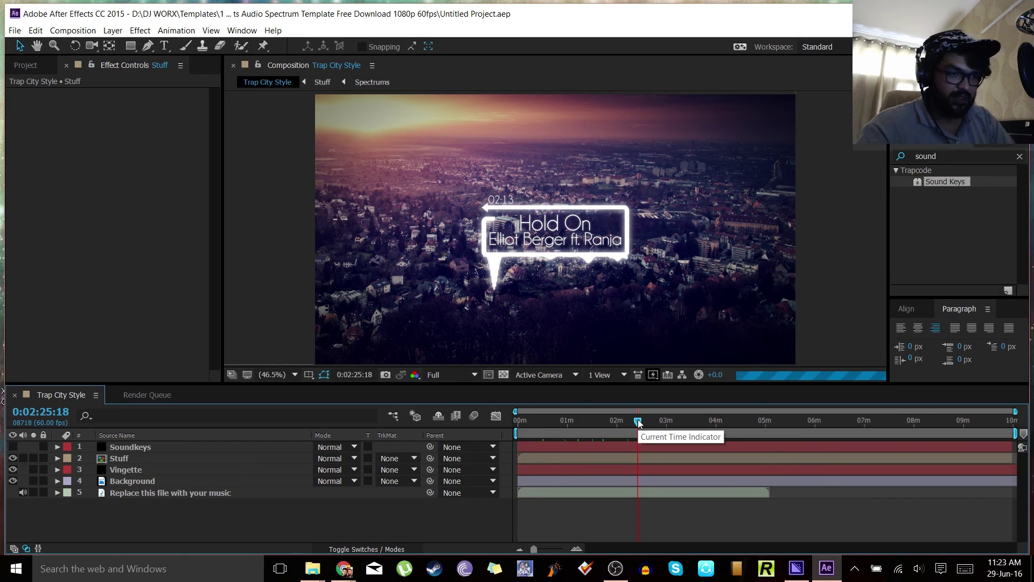